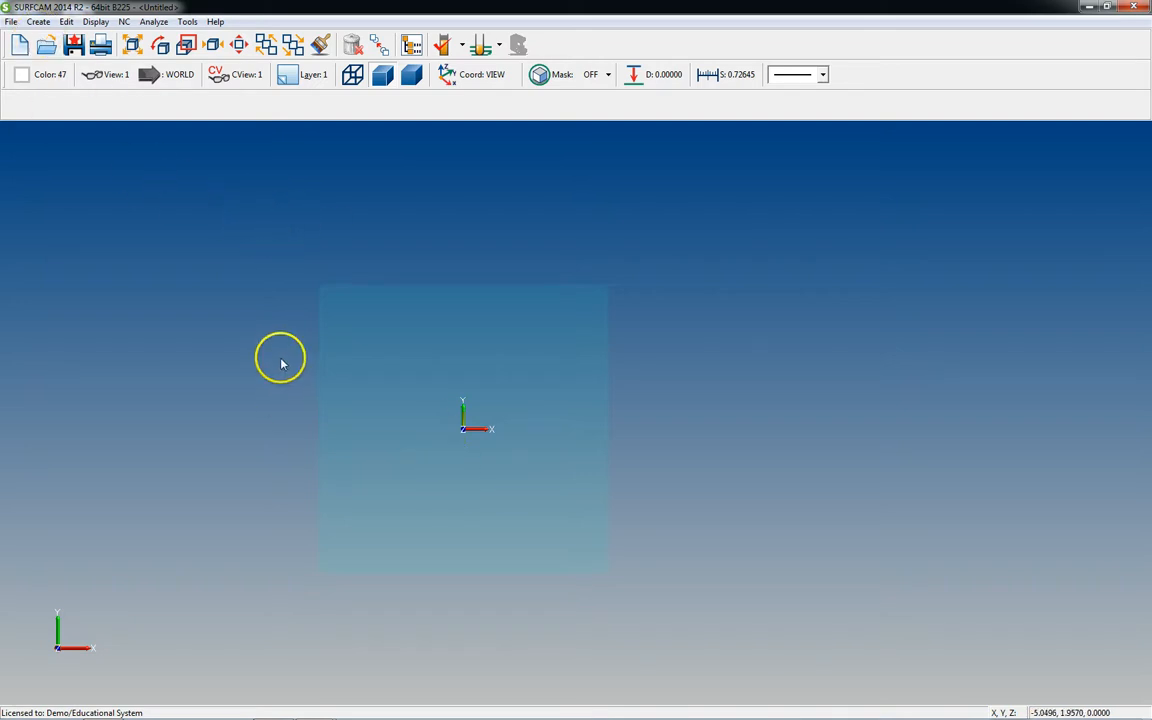
# Create five sketch points snapped to grid locations left of the origin, between about X -12 and X -8
pyautogui.click(40, 23)
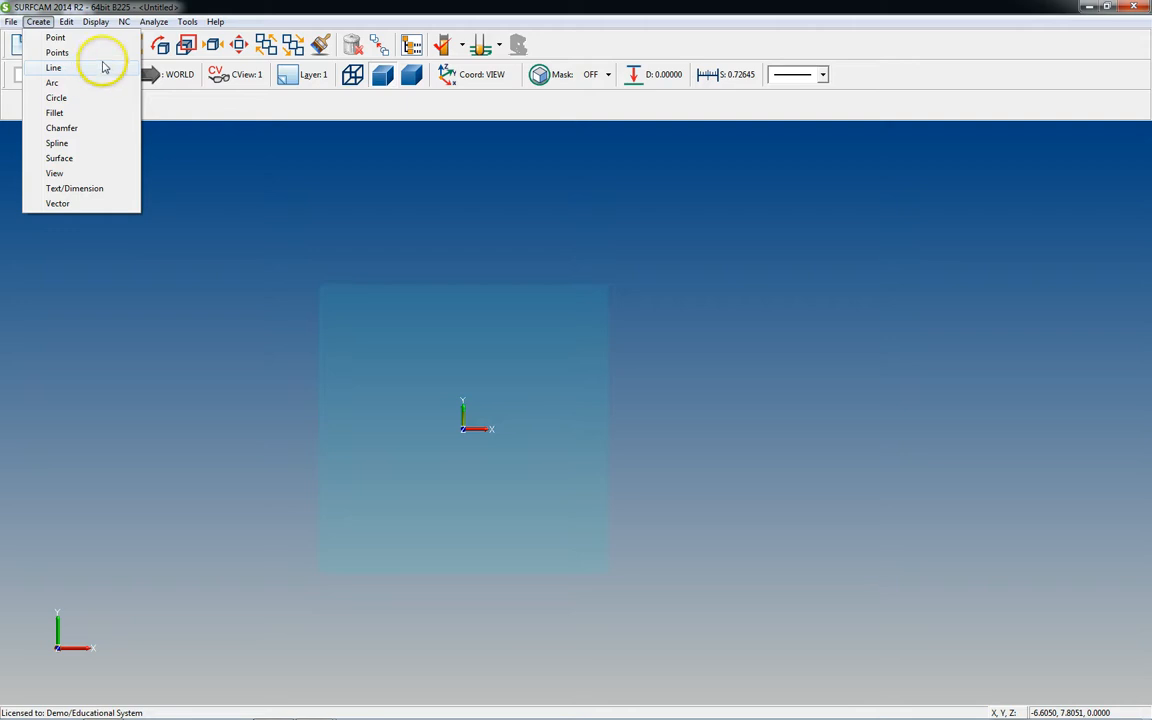
pyautogui.click(54, 38)
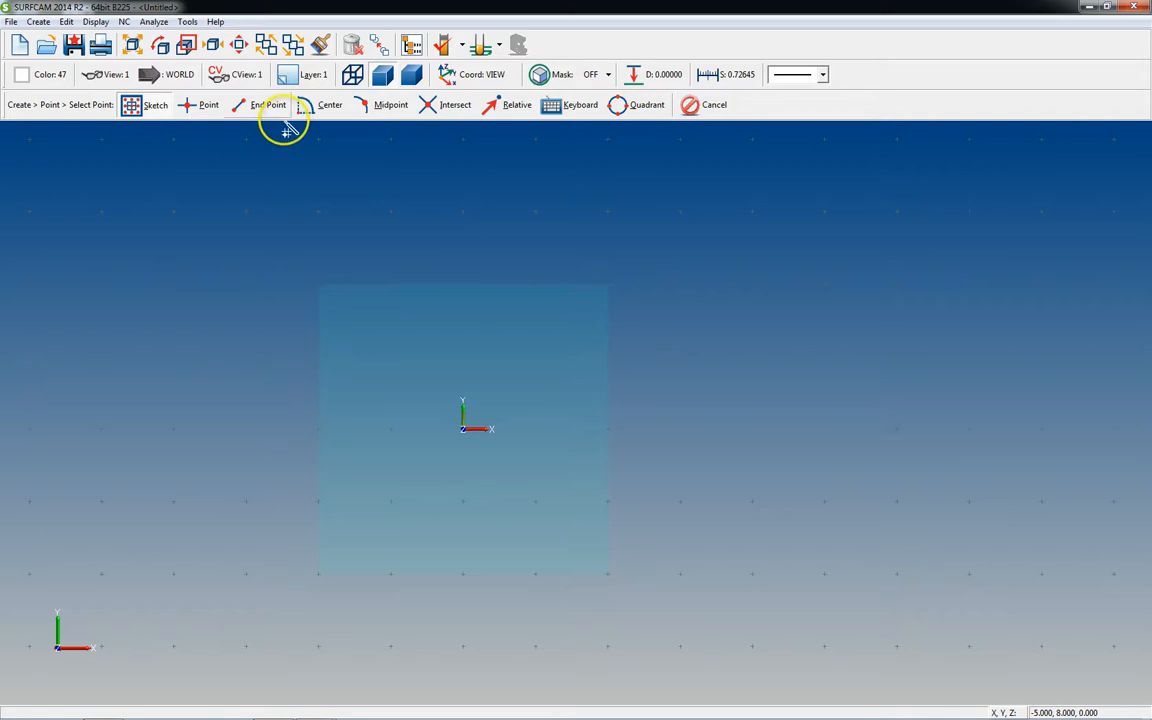
pyautogui.click(194, 108)
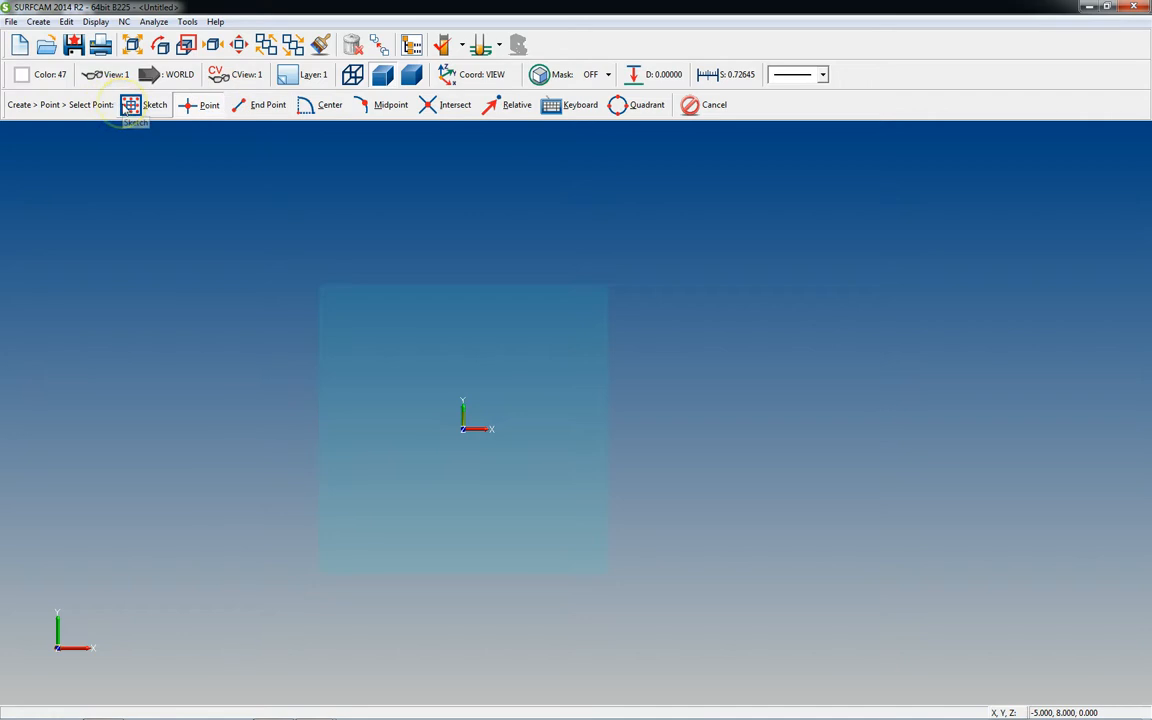
pyautogui.click(130, 106)
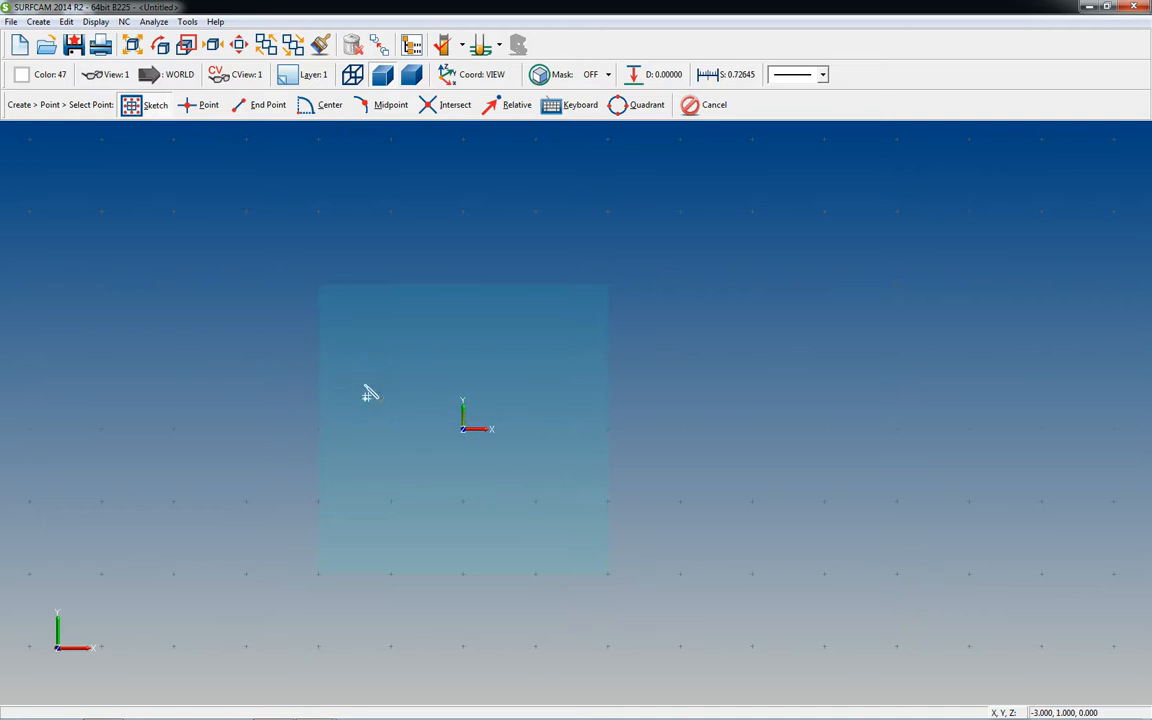
pyautogui.scroll(-2, 503, 600)
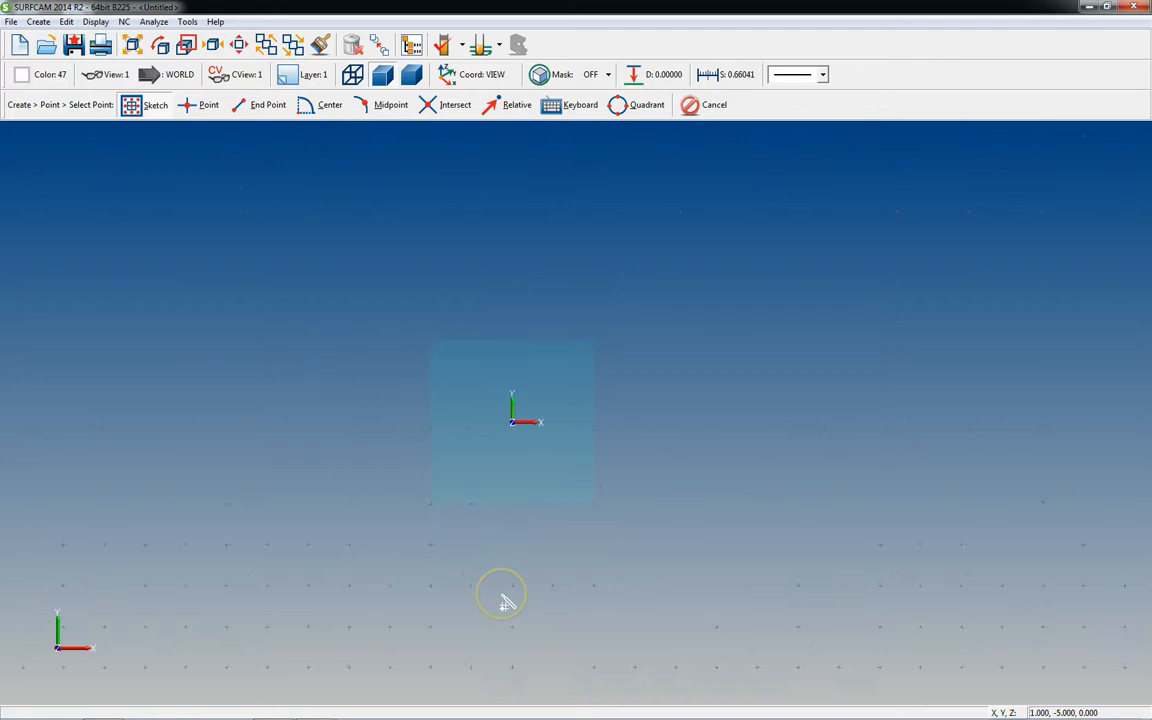
pyautogui.scroll(-4, 509, 566)
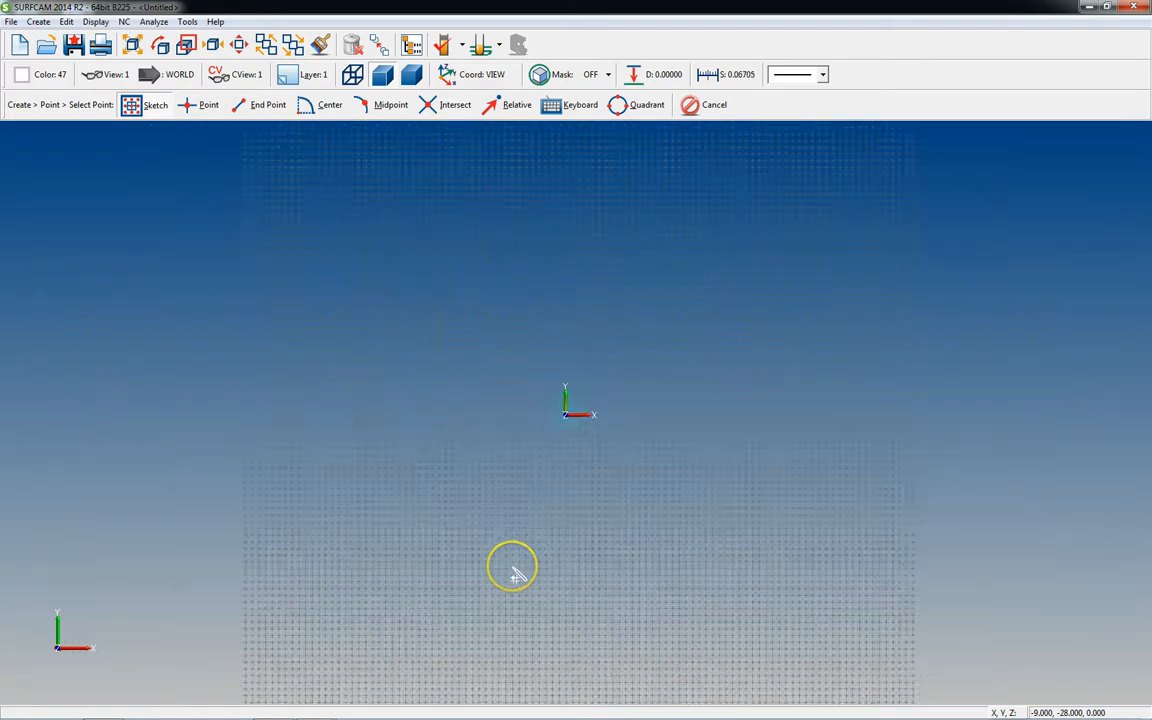
pyautogui.scroll(2, 576, 458)
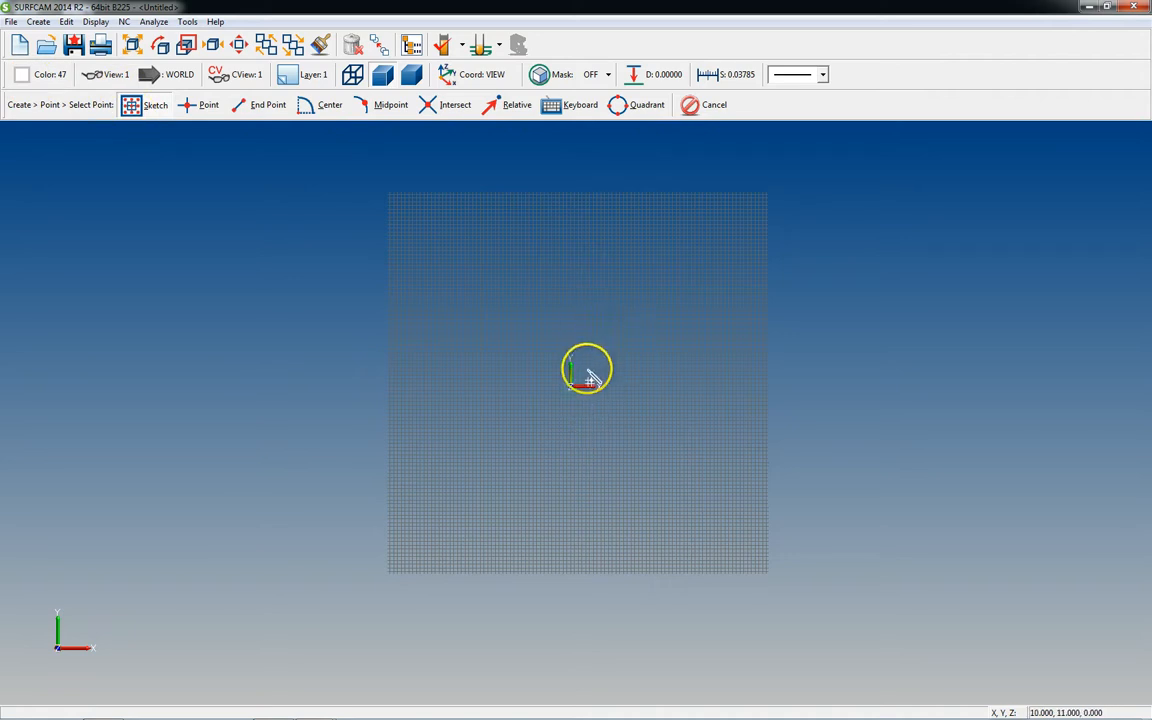
pyautogui.scroll(1, 588, 378)
pyautogui.scroll(4, 588, 384)
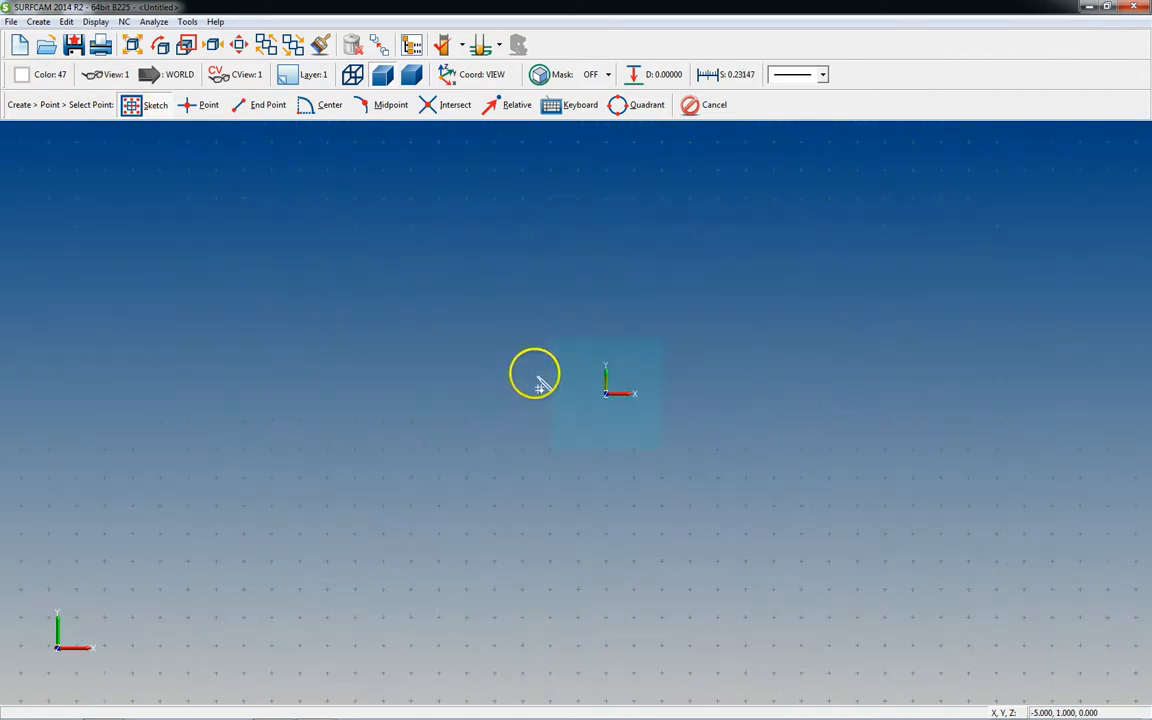
pyautogui.scroll(2, 519, 386)
pyautogui.scroll(-1, 519, 384)
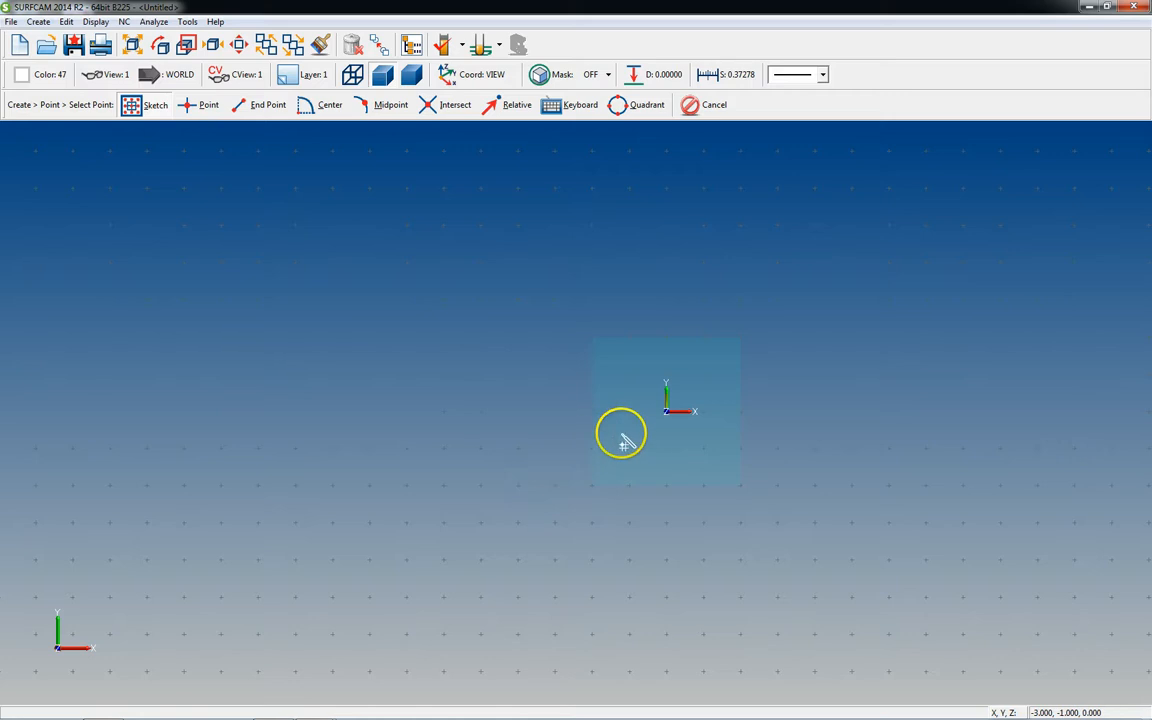
pyautogui.click(481, 411)
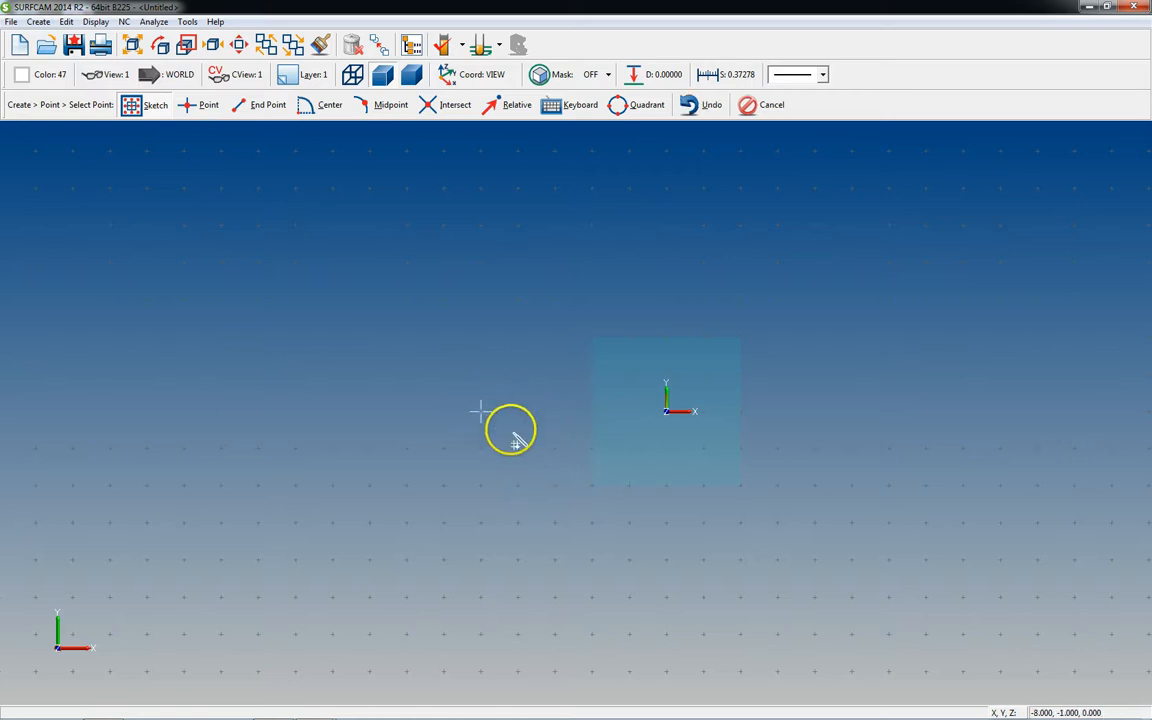
pyautogui.click(444, 447)
pyautogui.click(443, 410)
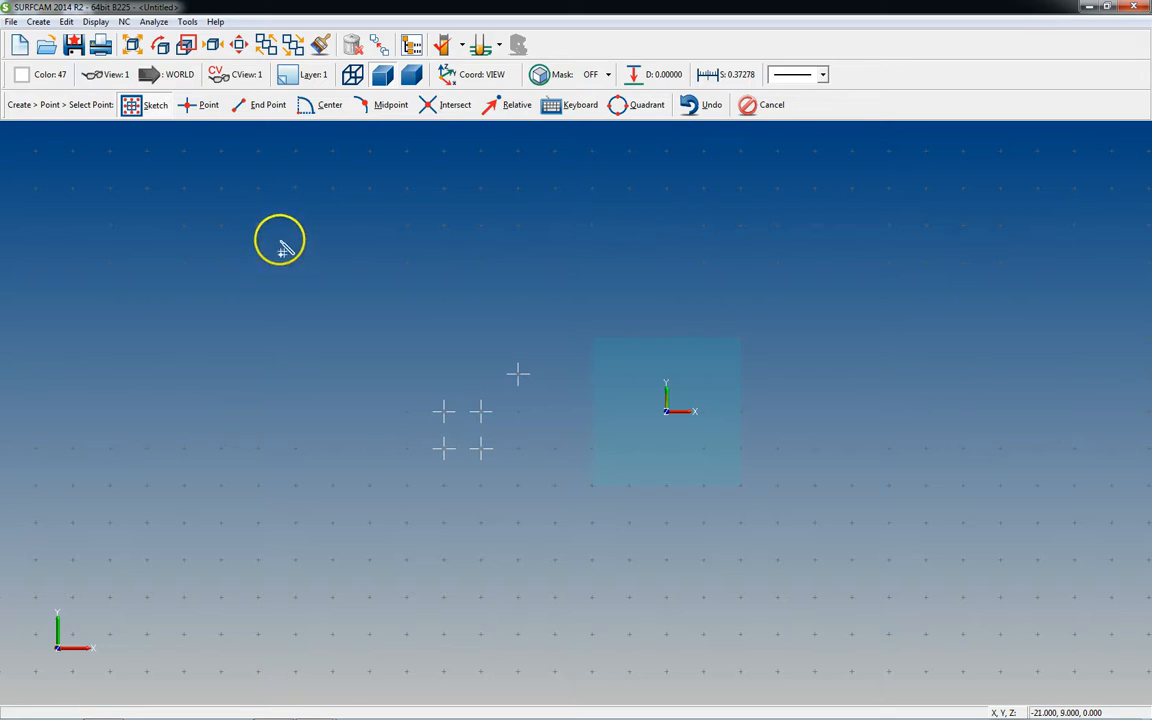
# Turn off grid snapping and place fourteen sketch points freely, left of the grid-snapped points
pyautogui.click(154, 108)
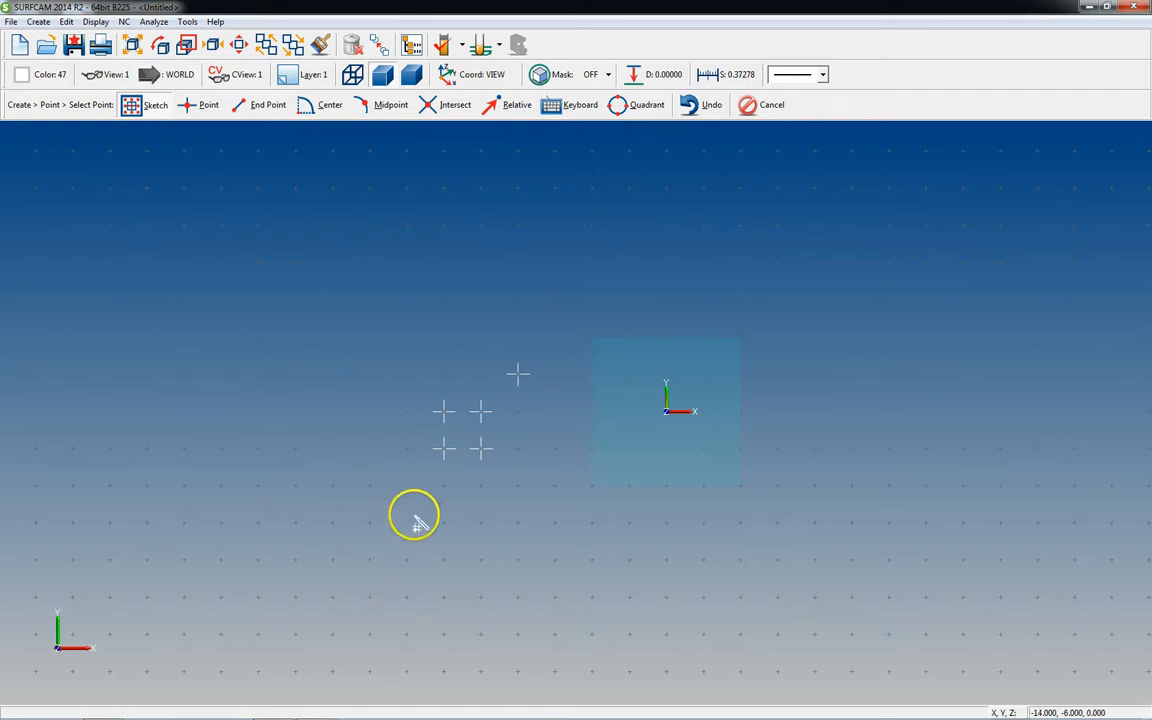
pyautogui.rightClick(378, 358)
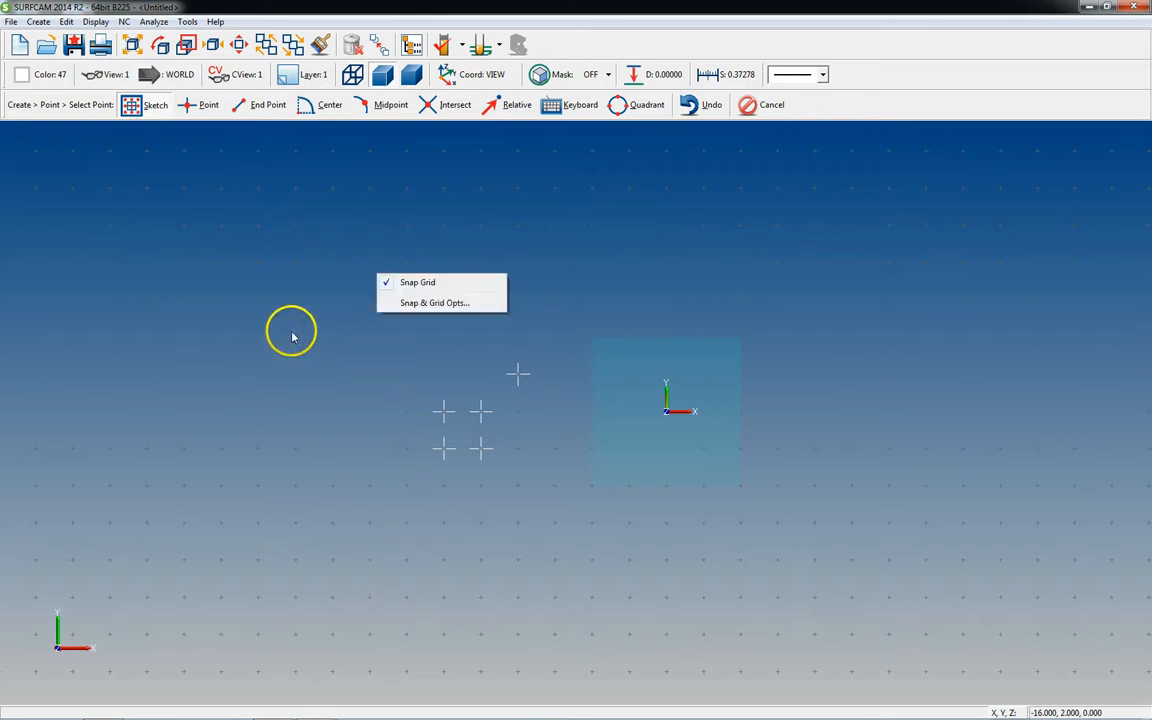
pyautogui.click(410, 282)
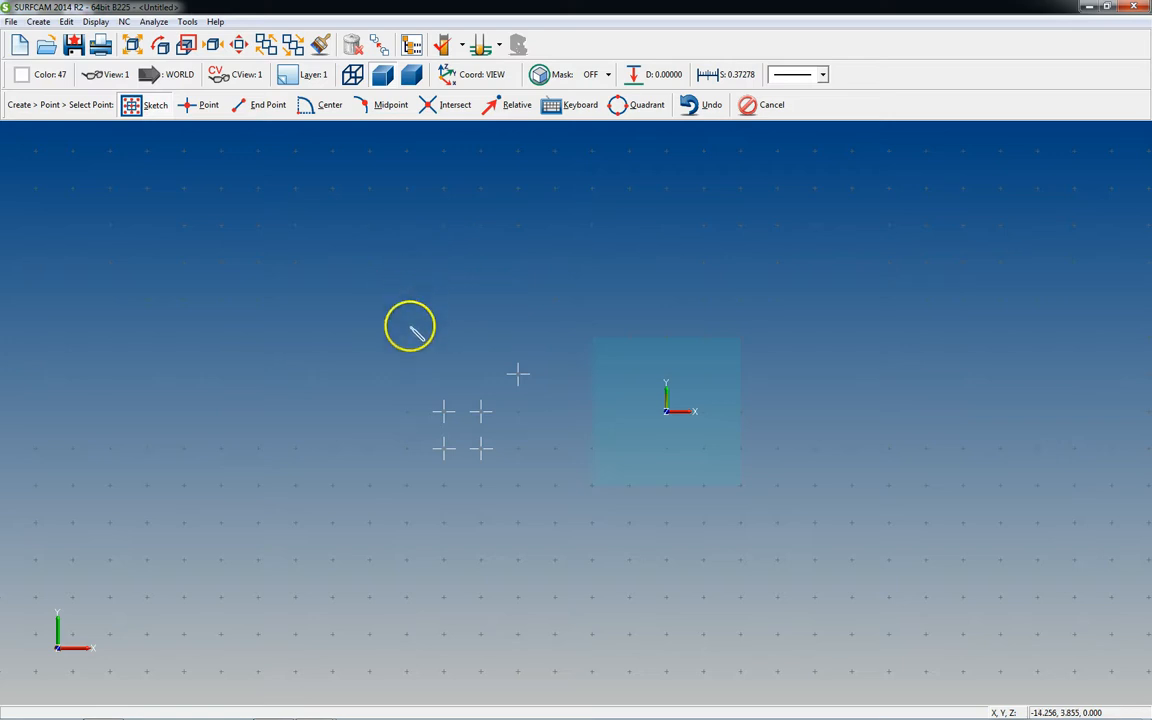
pyautogui.click(519, 376)
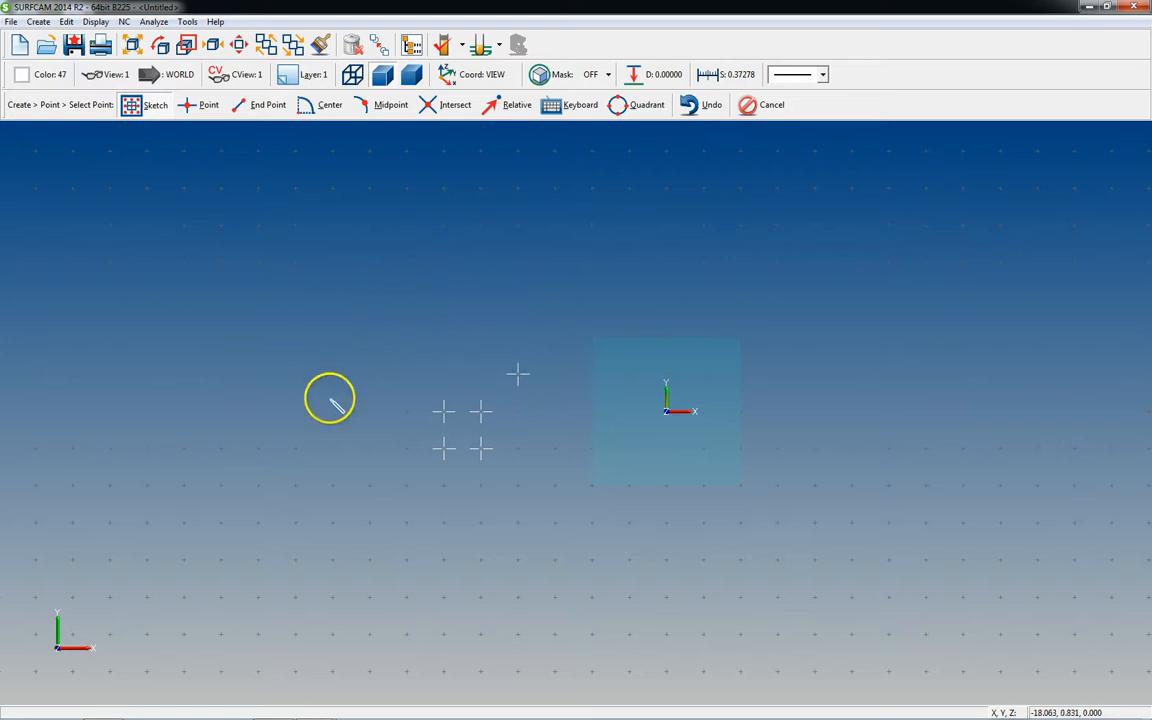
pyautogui.click(385, 383)
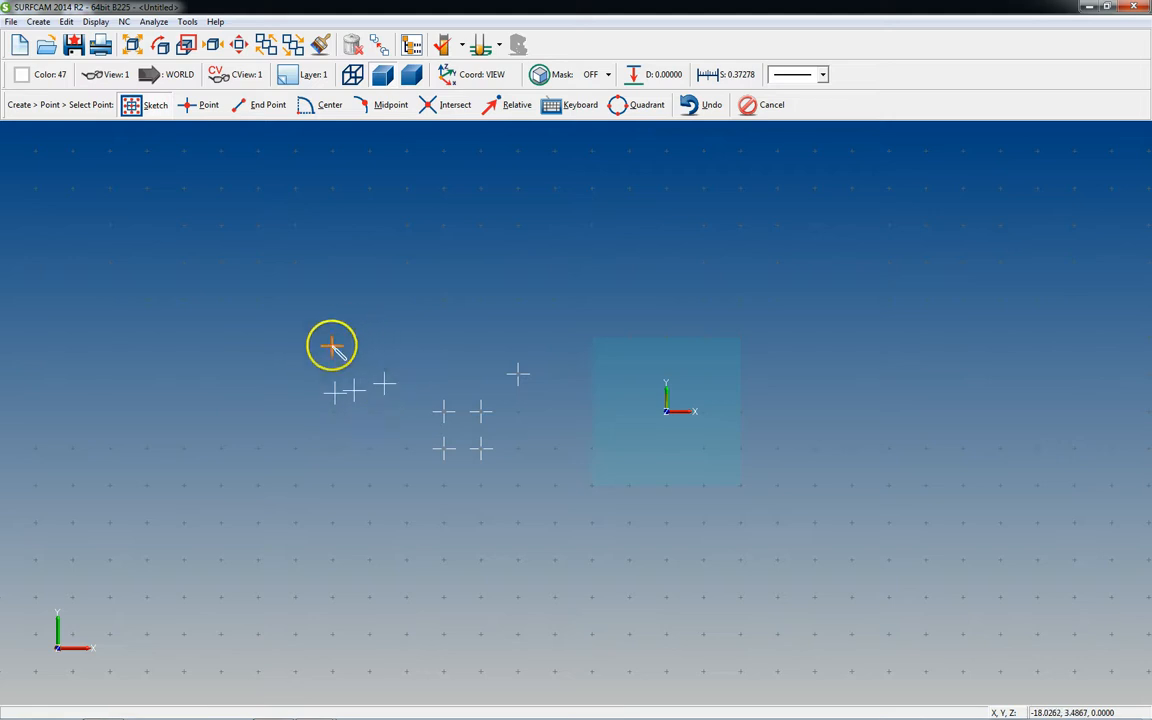
pyautogui.click(332, 346)
pyautogui.click(305, 376)
pyautogui.click(363, 435)
pyautogui.click(419, 352)
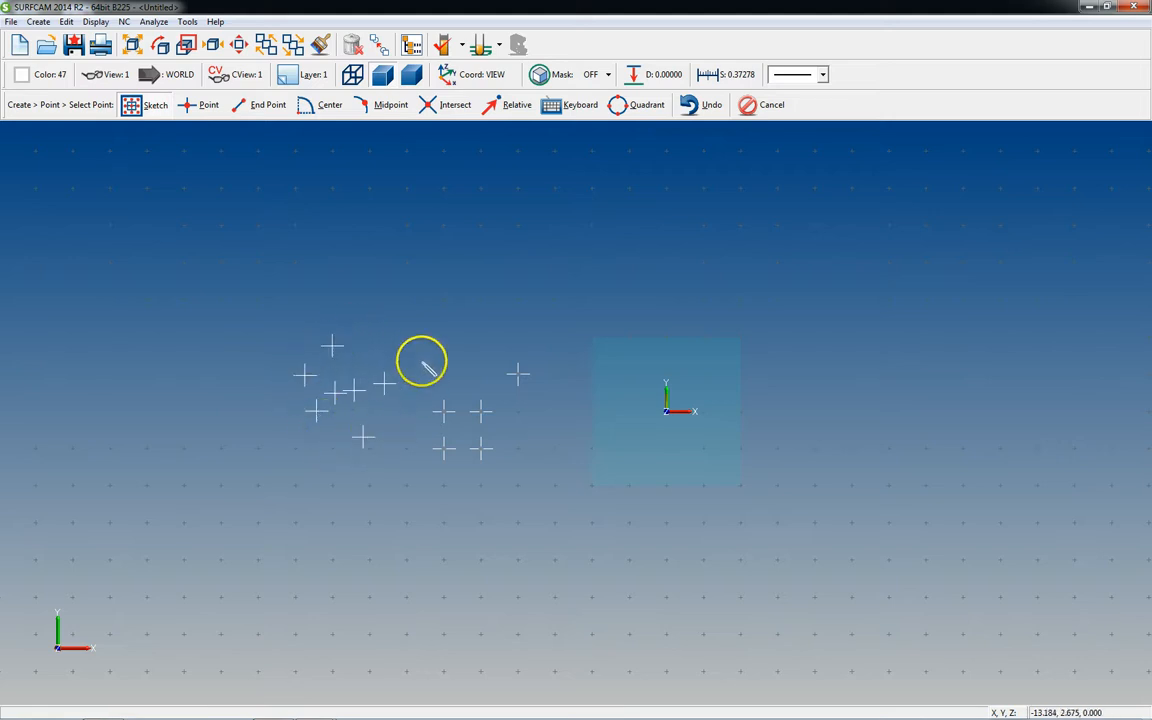
pyautogui.click(357, 337)
pyautogui.click(418, 331)
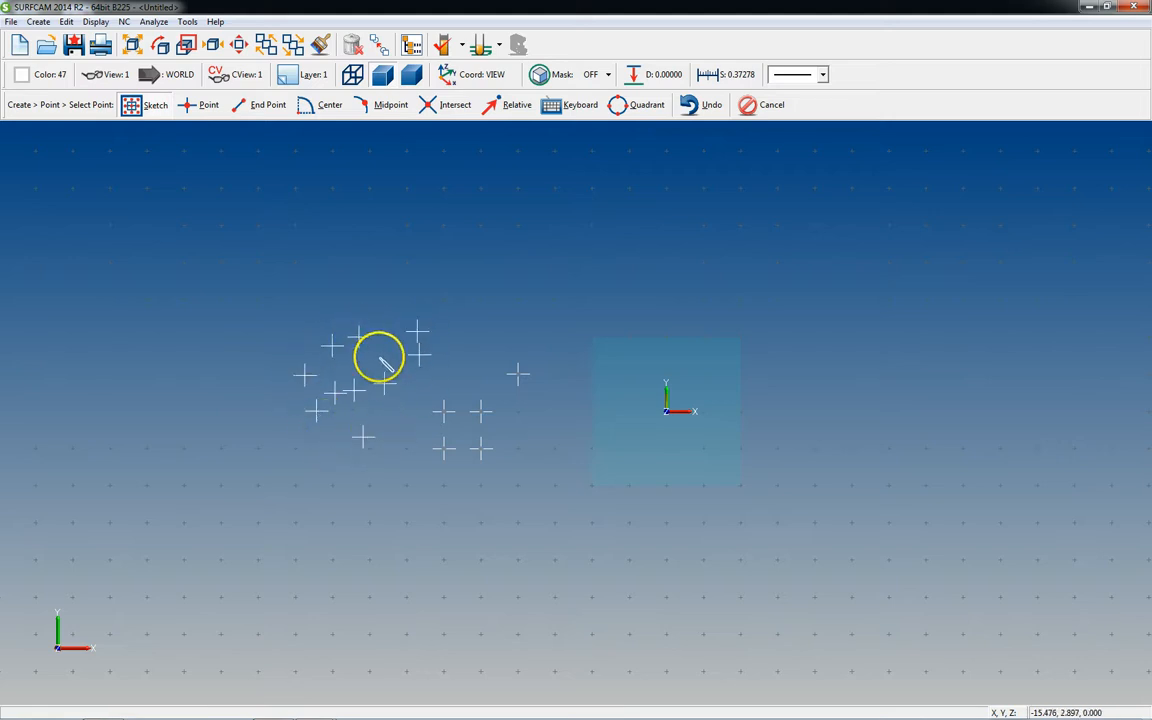
pyautogui.click(390, 322)
pyautogui.click(399, 389)
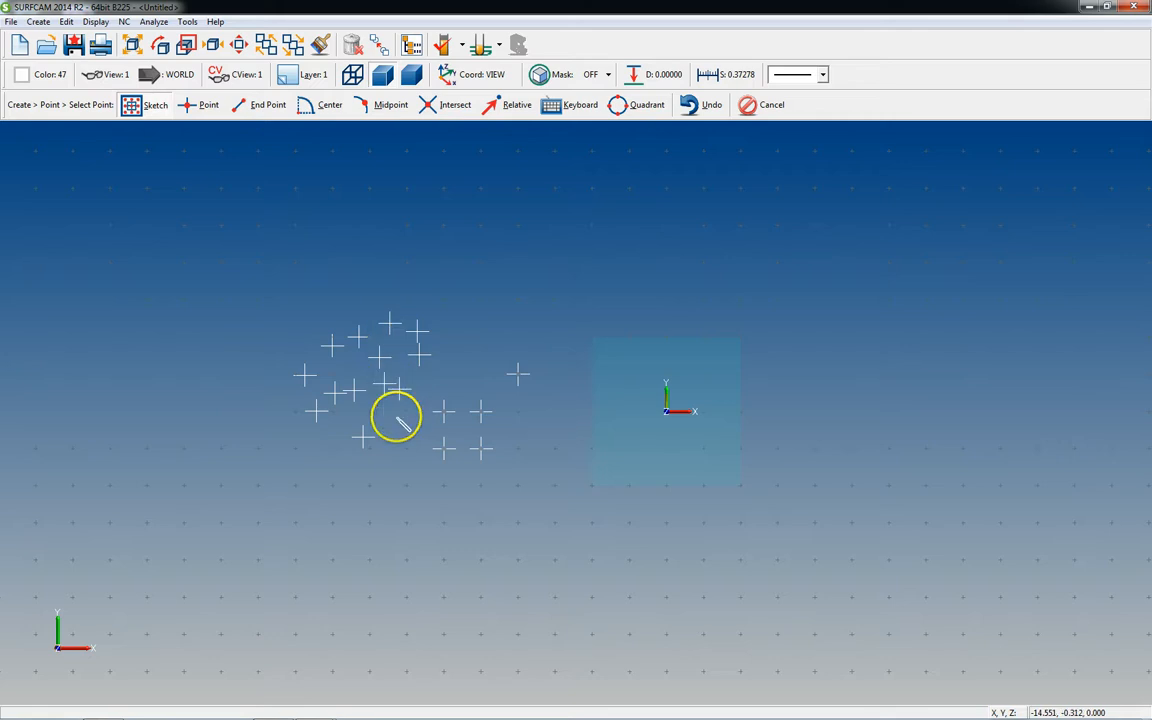
pyautogui.click(387, 434)
# Turn grid snapping back on and place nine points in two rows at about Y -4 and Y -6, left of the origin
pyautogui.rightClick(460, 173)
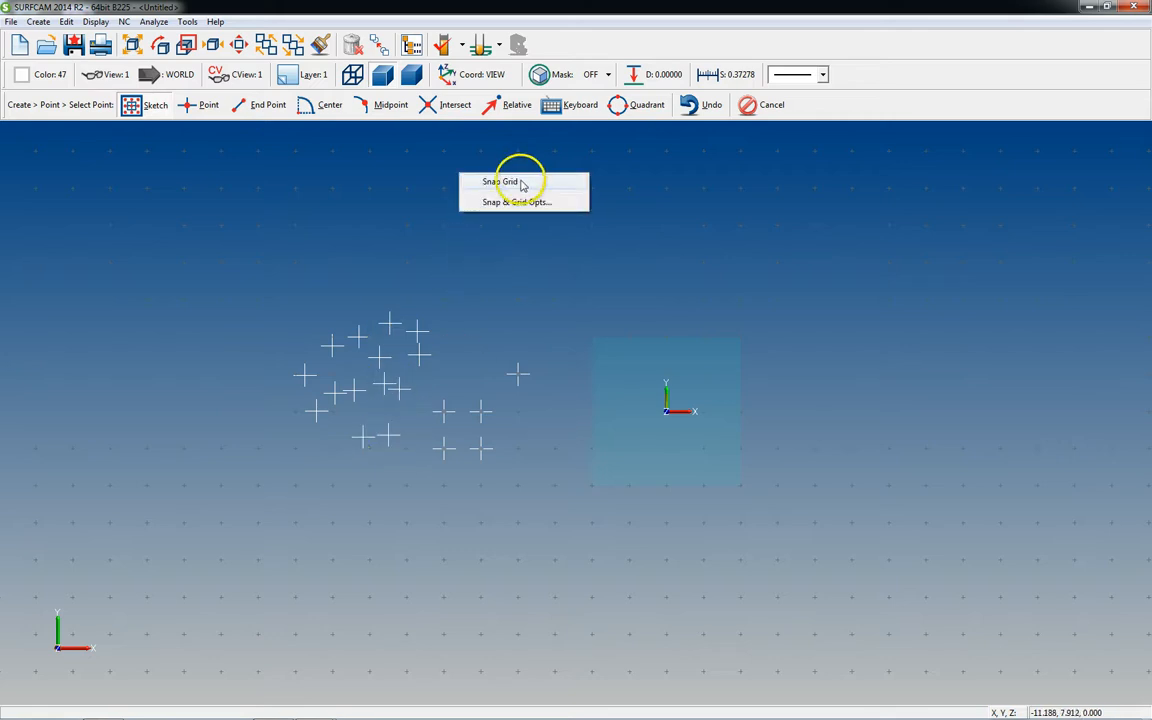
pyautogui.click(513, 182)
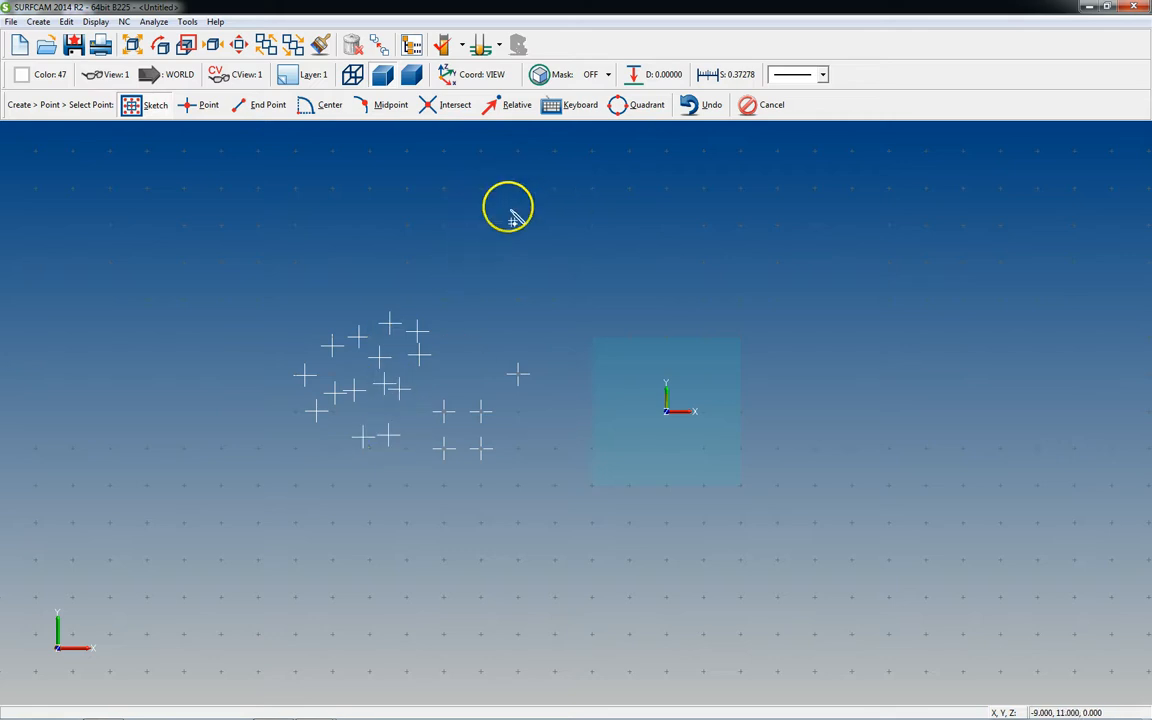
pyautogui.click(556, 485)
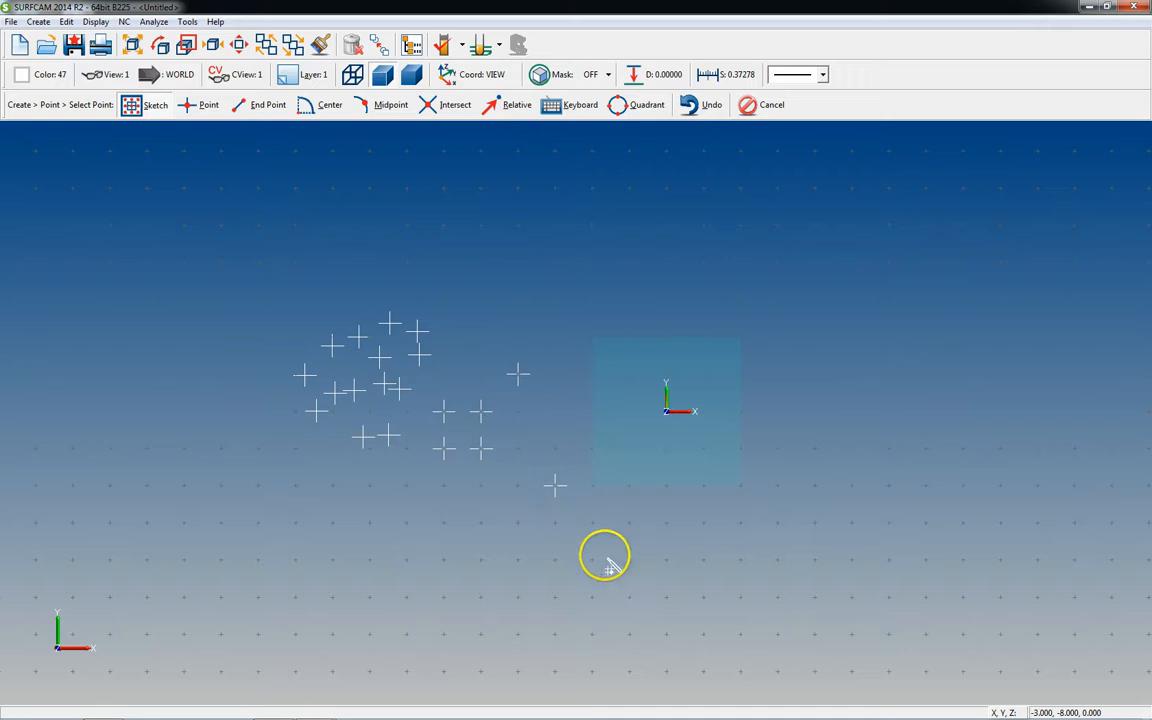
pyautogui.click(555, 522)
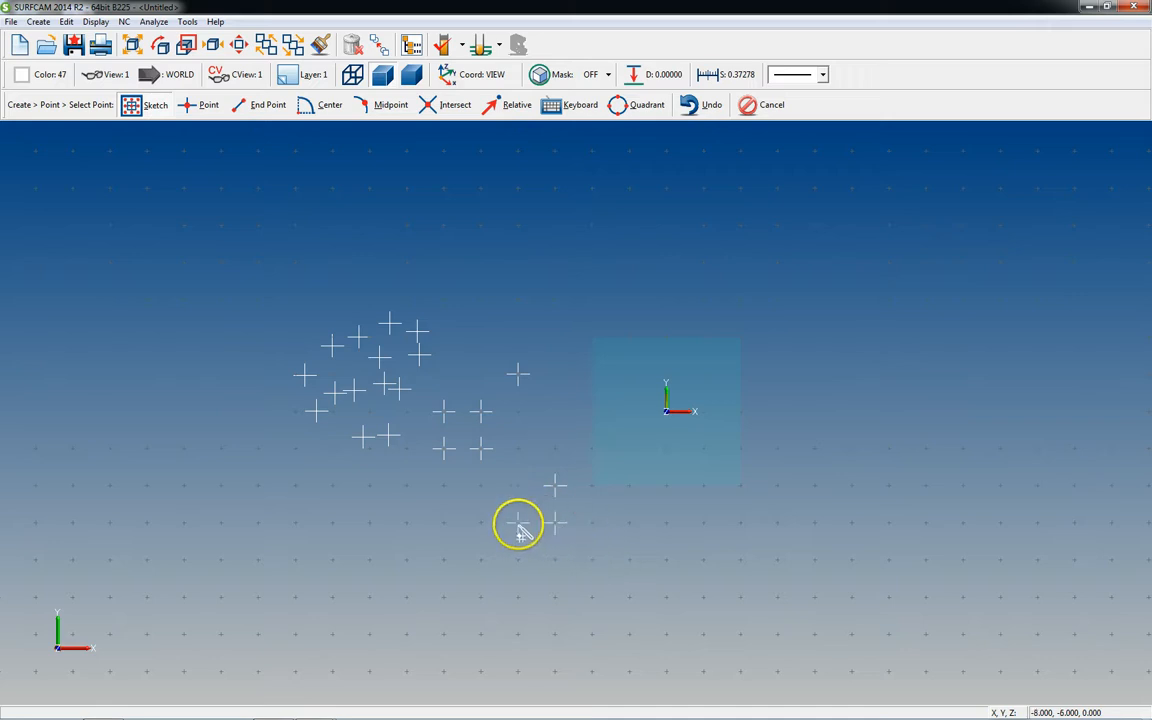
pyautogui.click(518, 522)
pyautogui.click(444, 522)
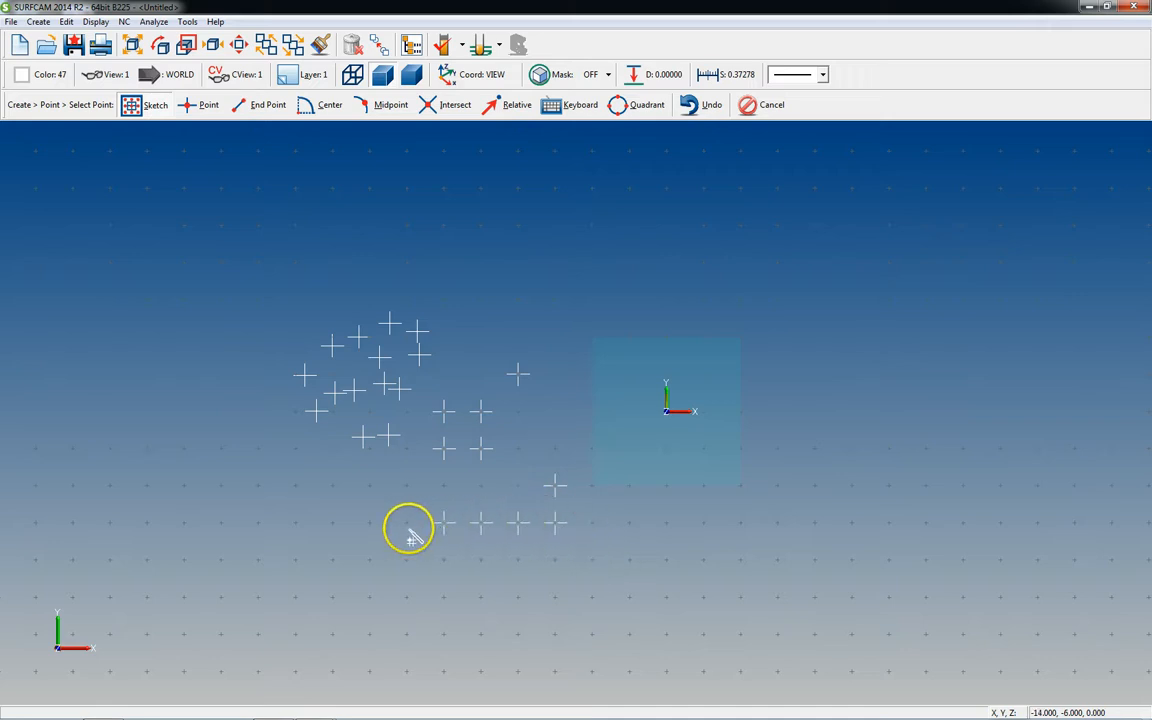
pyautogui.click(407, 522)
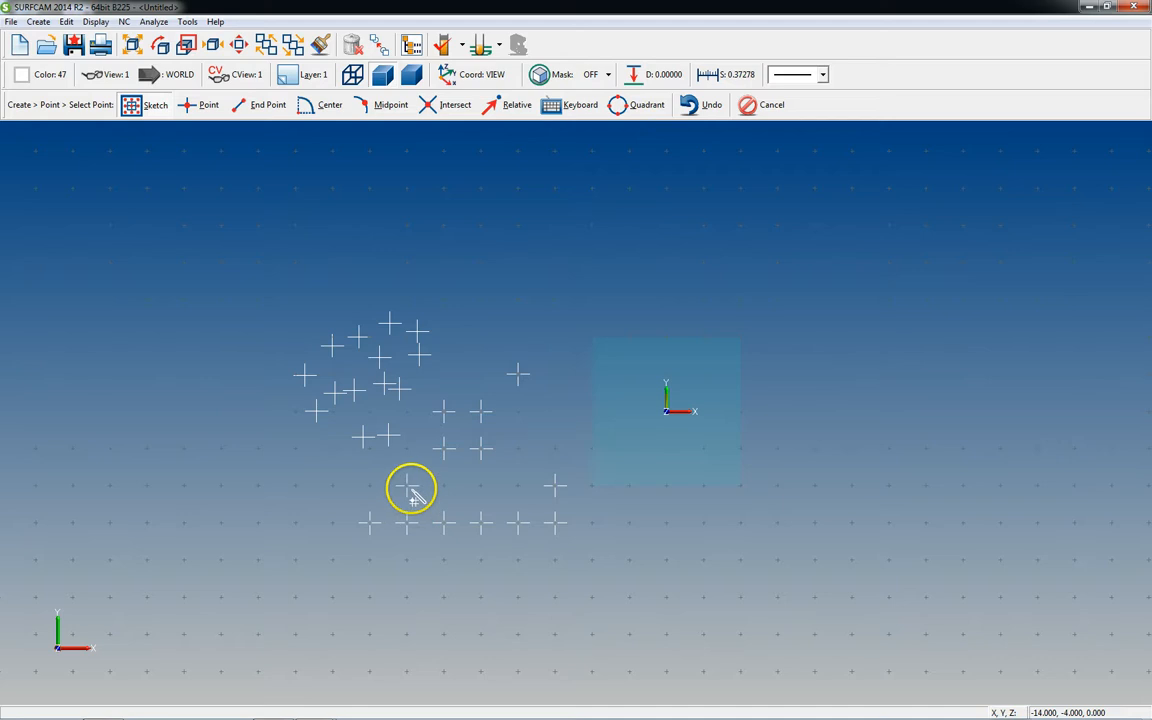
pyautogui.click(406, 486)
pyautogui.click(443, 486)
# Review the snap behavior, grid properties and grid interval settings in the Snap & Grid Options, dismissing the Windows performance notice
pyautogui.rightClick(469, 265)
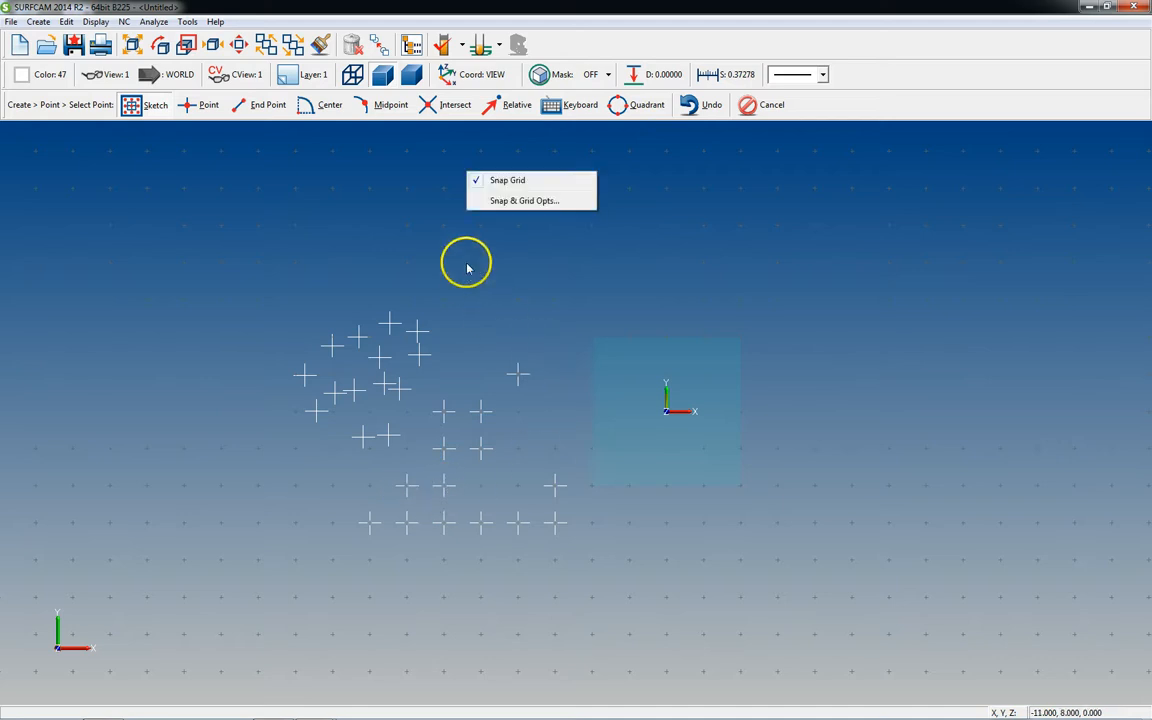
pyautogui.click(513, 201)
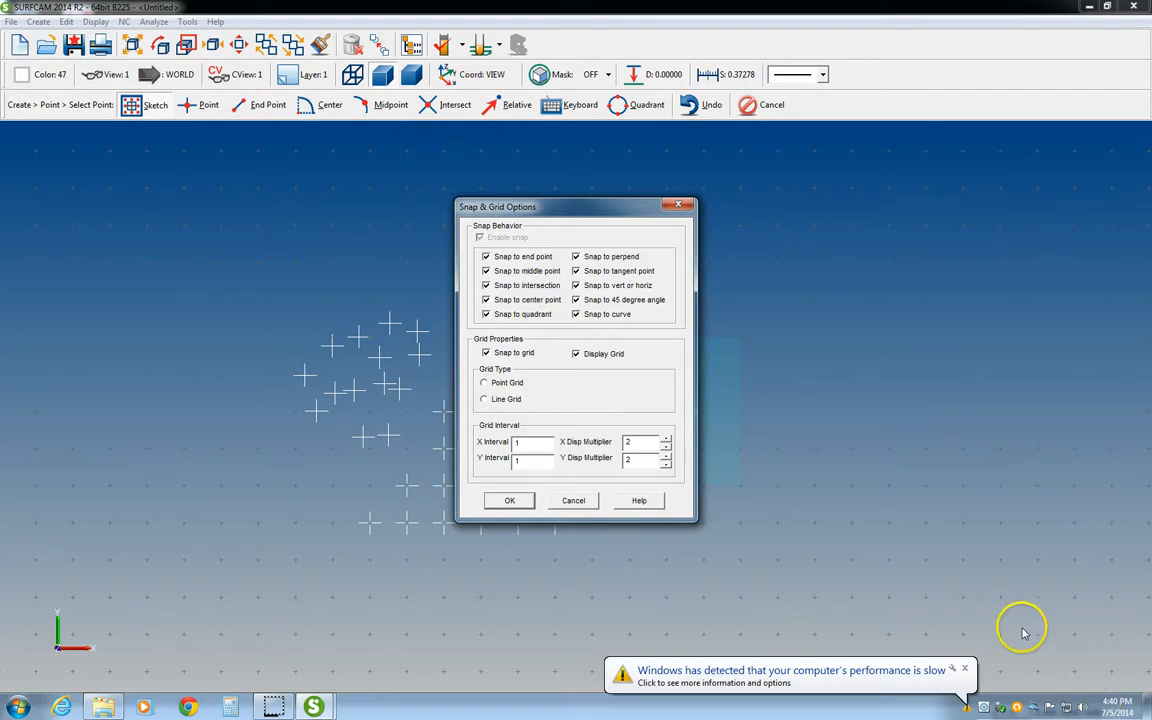
pyautogui.click(955, 675)
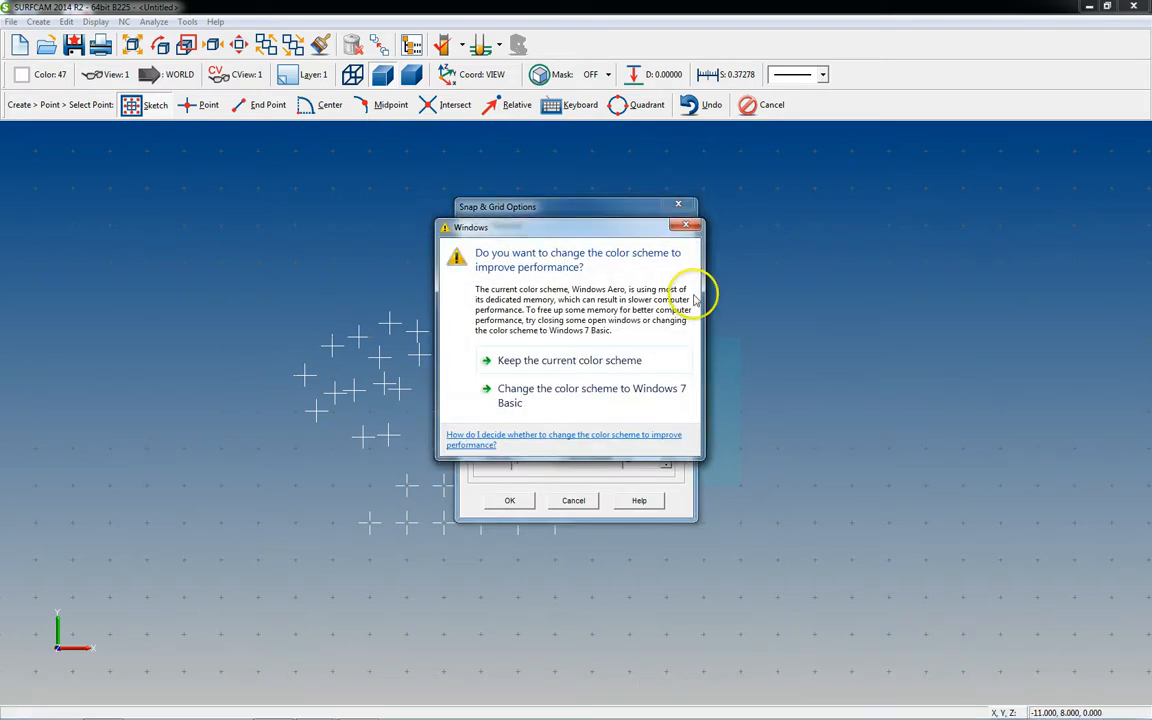
pyautogui.click(683, 228)
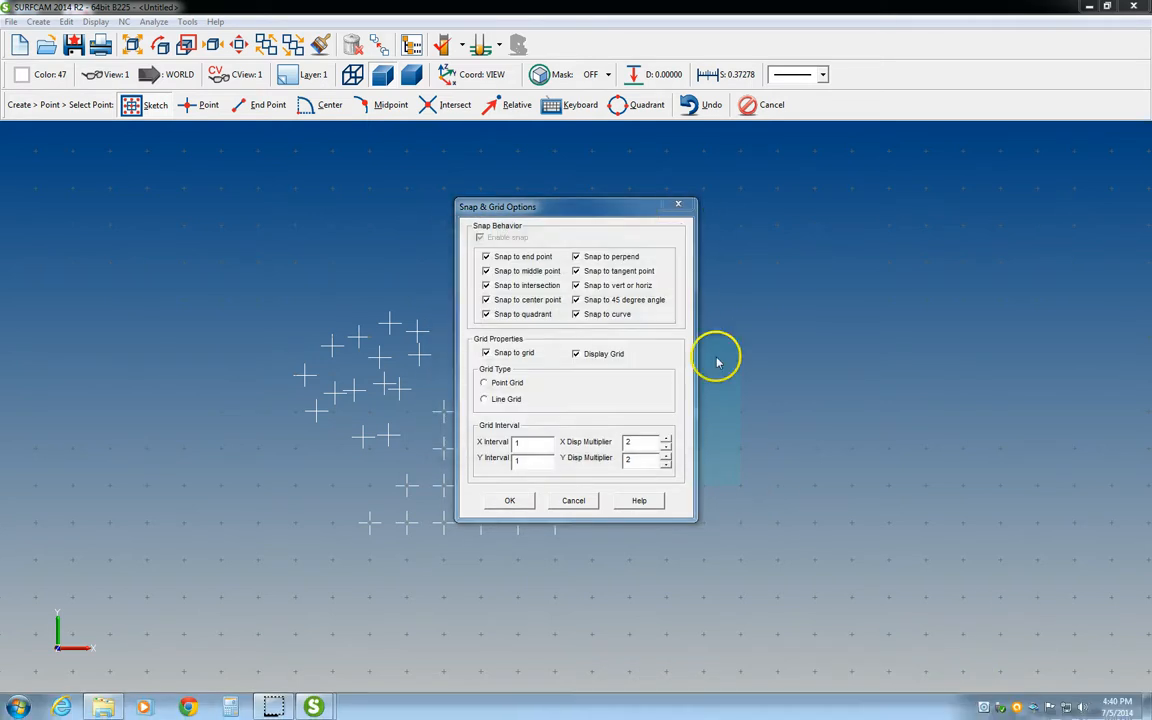
pyautogui.click(590, 459)
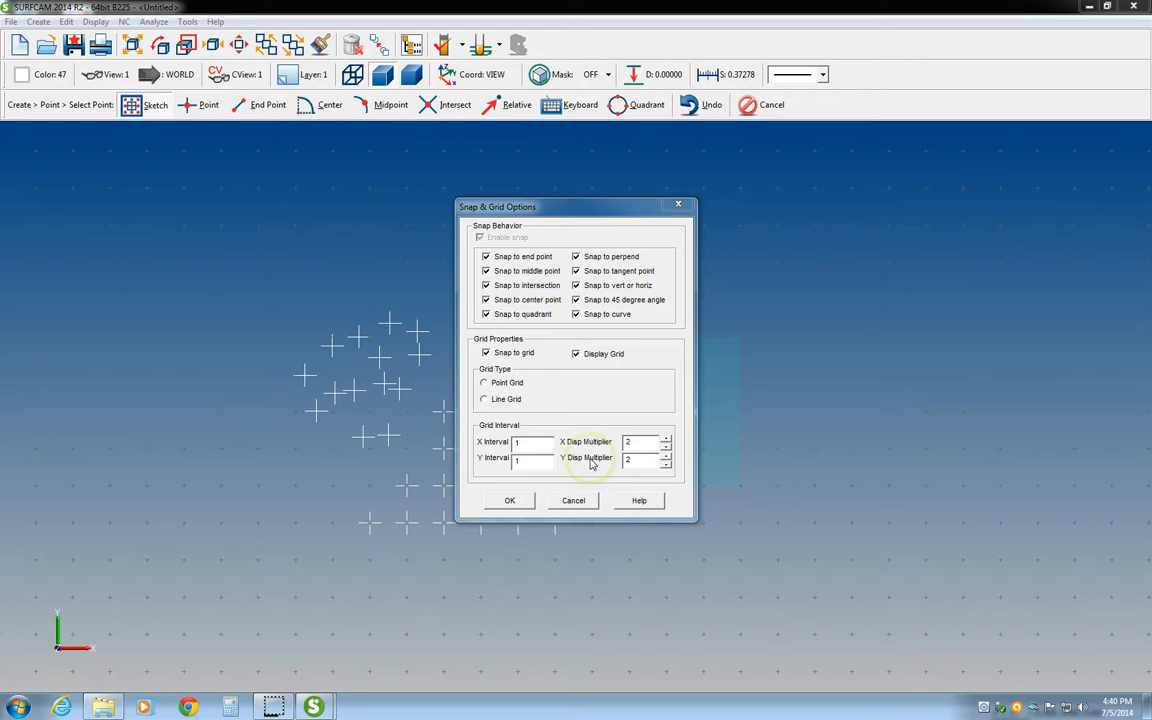
pyautogui.click(740, 470)
pyautogui.doubleClick(632, 442)
pyautogui.click(505, 503)
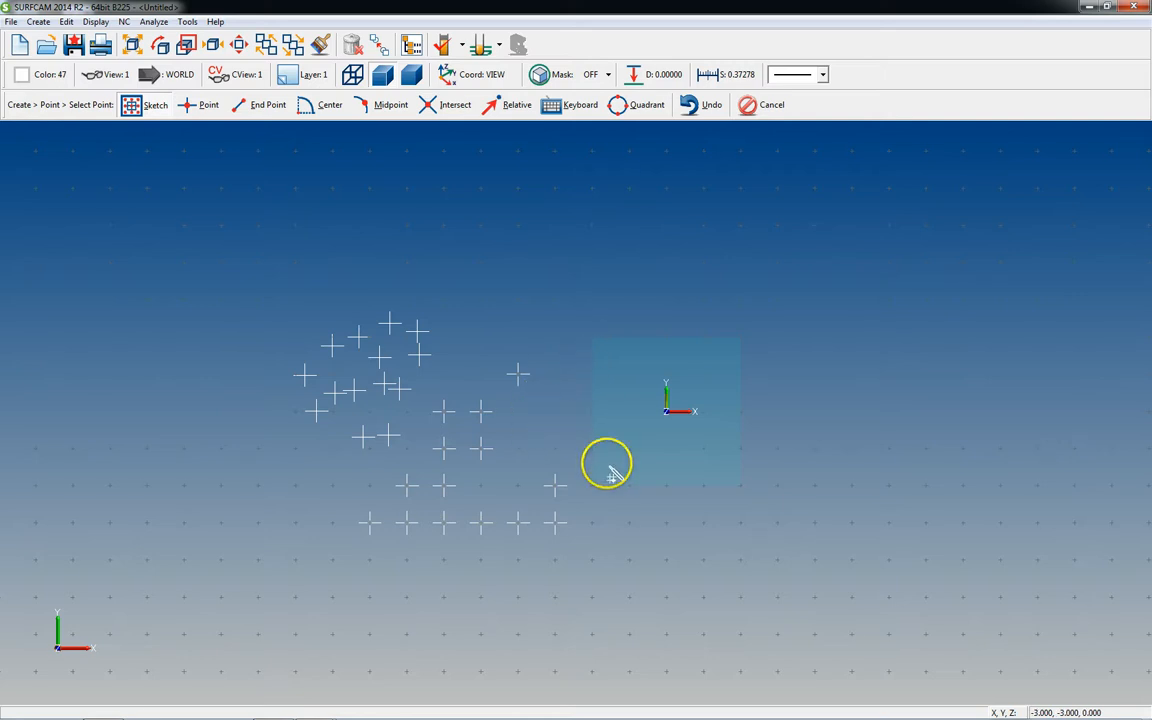
# Leave point creation and delete all visible elements
pyautogui.press('Escape')
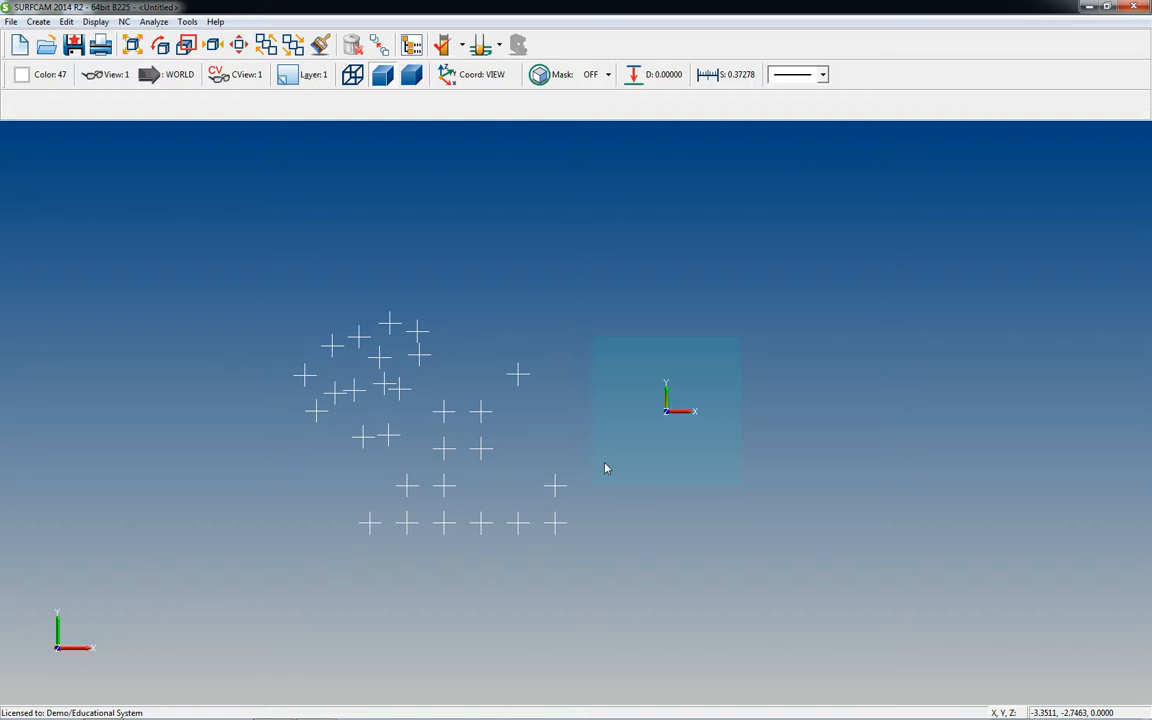
pyautogui.press('Delete')
pyautogui.press('v')
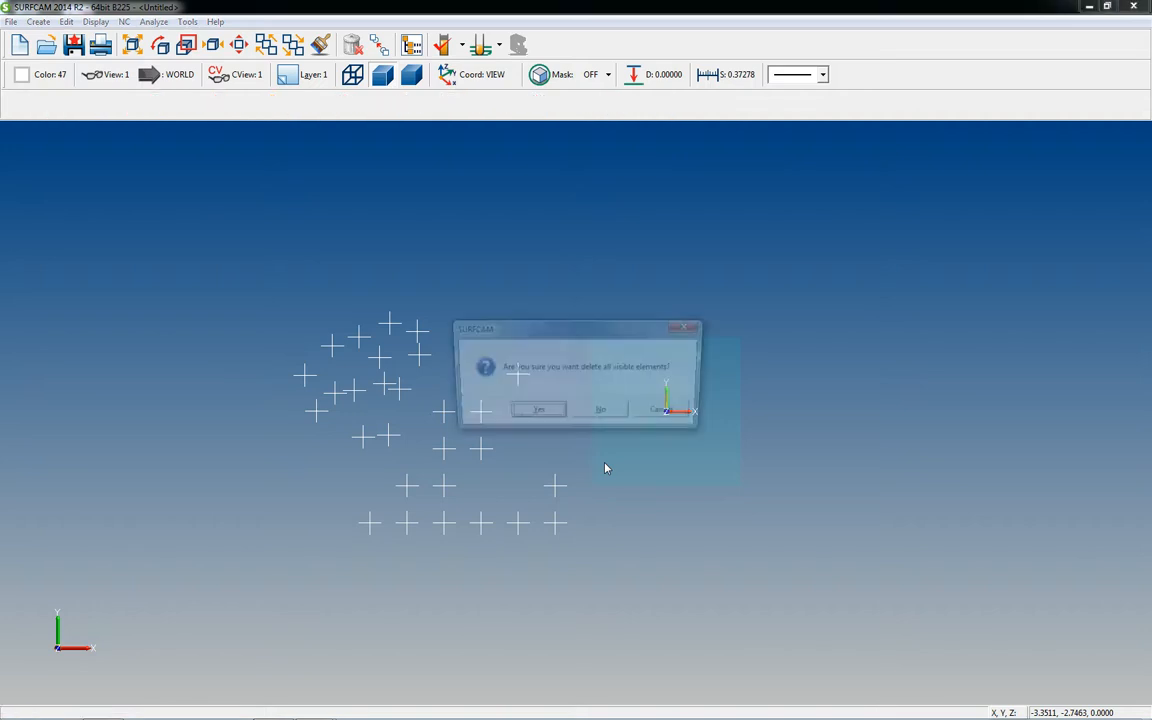
pyautogui.click(521, 420)
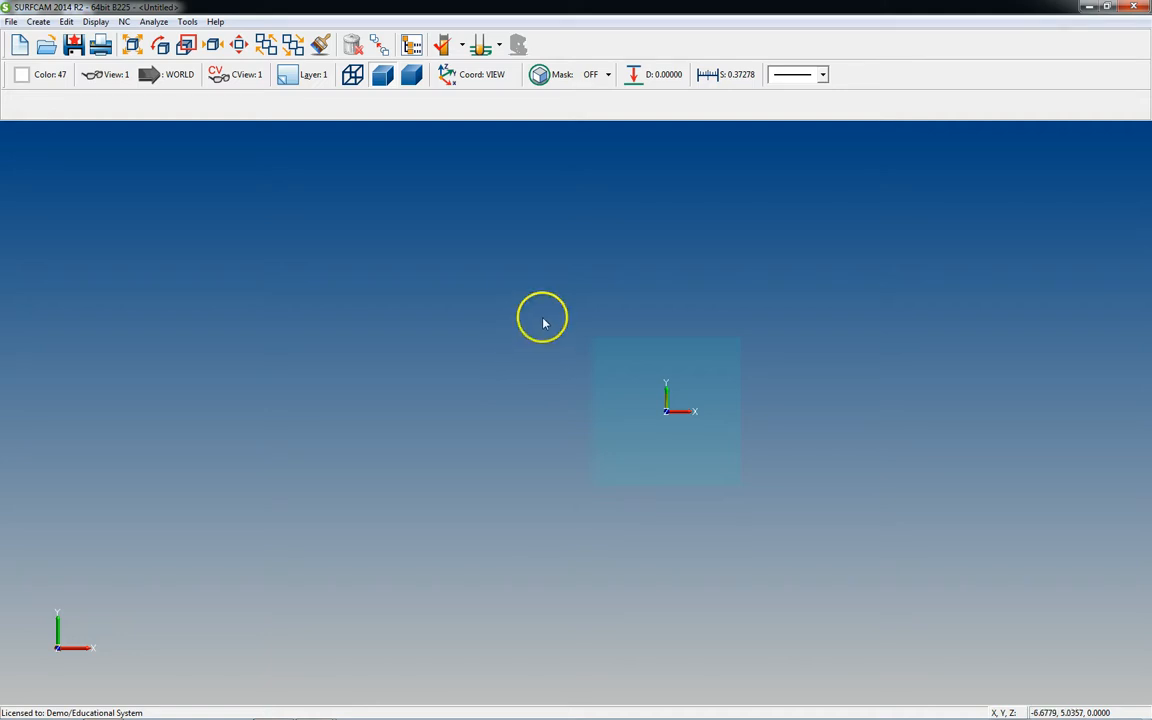
# Set the construction view depth to 1
pyautogui.click(662, 75)
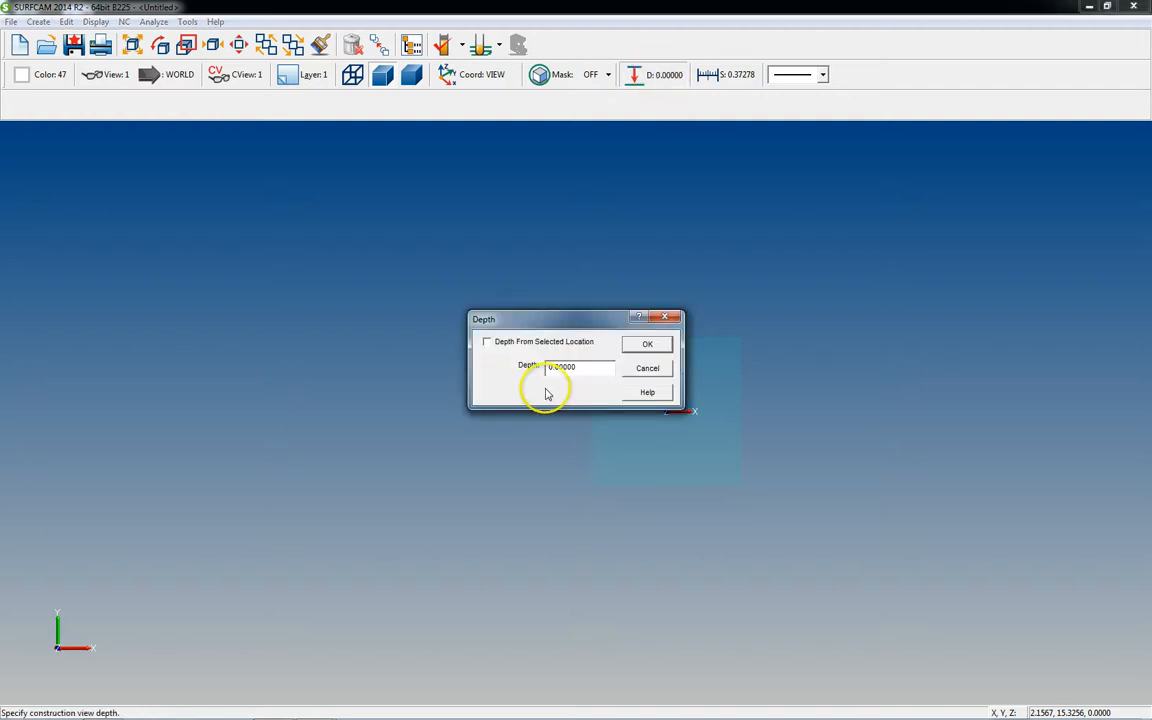
pyautogui.moveTo(586, 367); pyautogui.dragTo(518, 379)
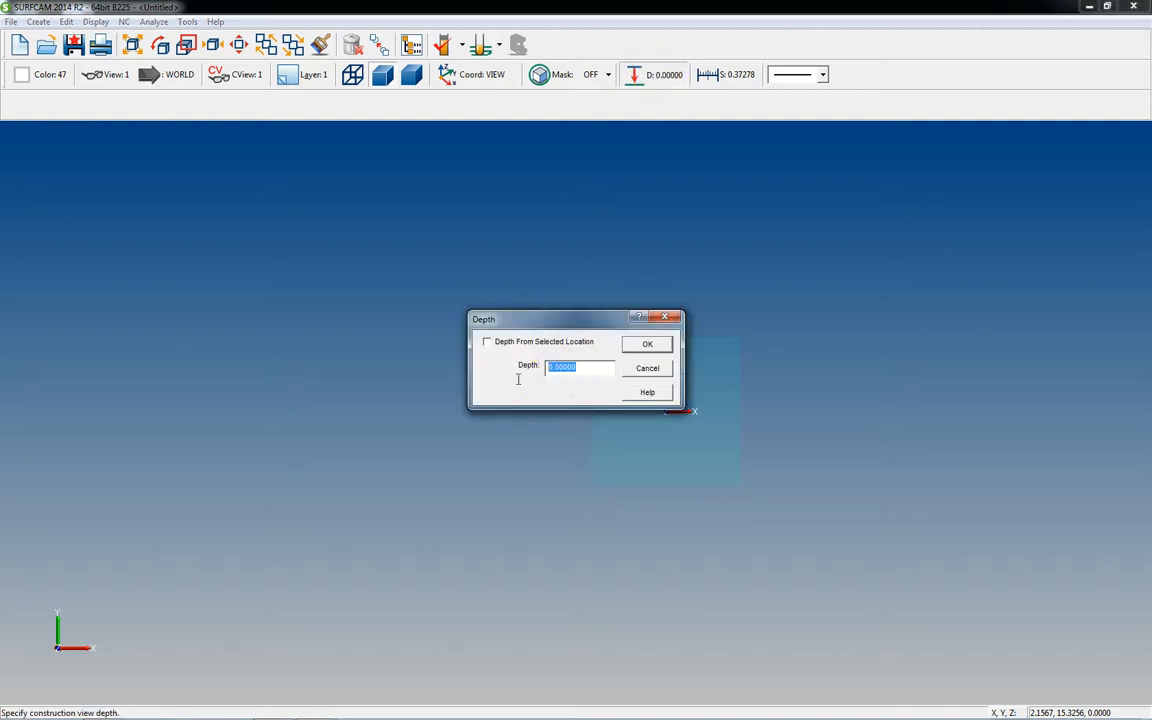
pyautogui.press('Return')
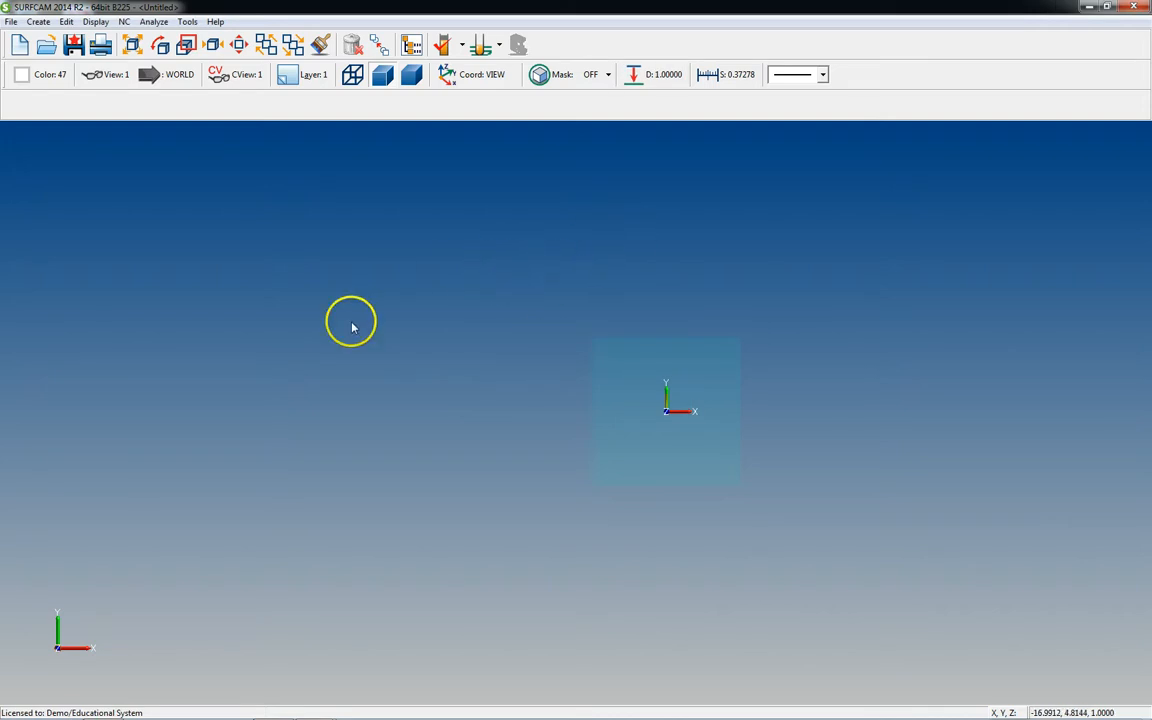
# Place six grid-snapped sketch points at depth 1, scattered between about X -14 and X -6 left of the origin
pyautogui.press('p')
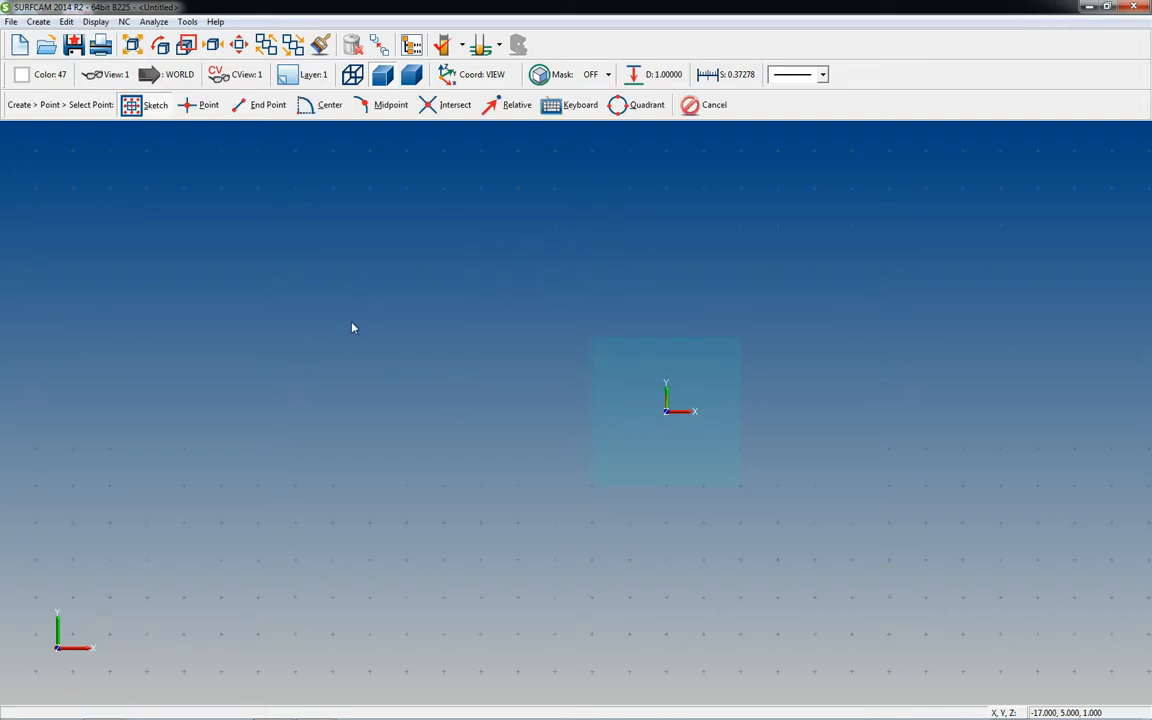
pyautogui.click(145, 106)
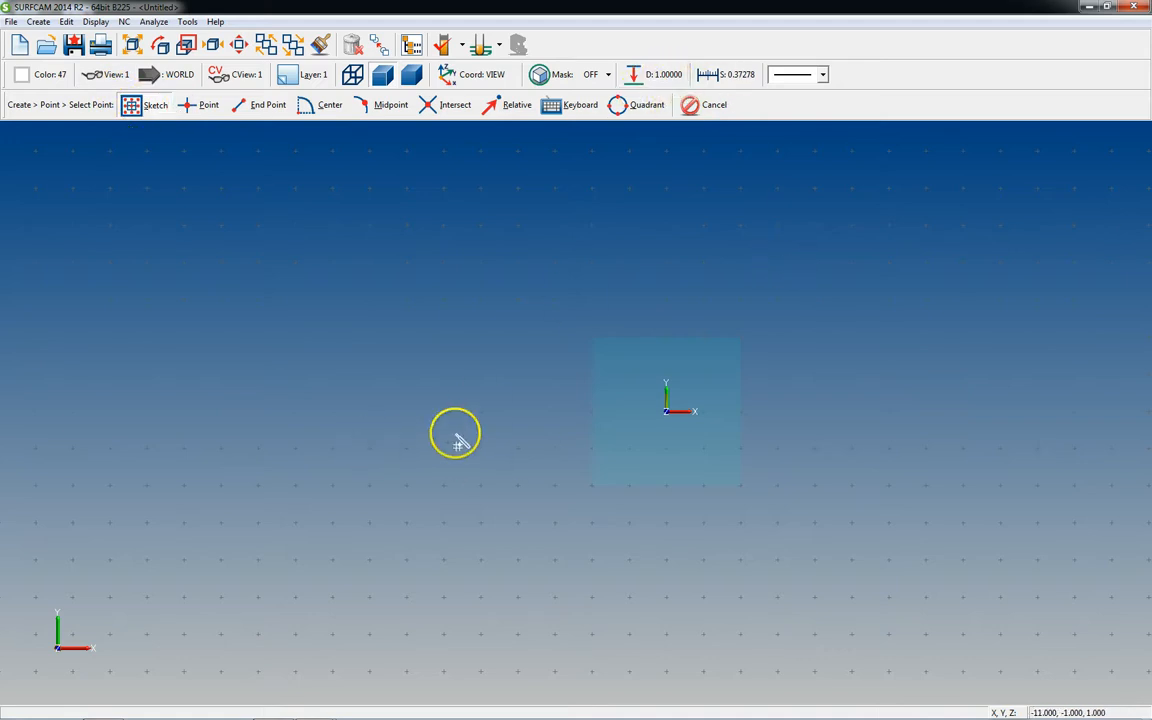
pyautogui.click(480, 411)
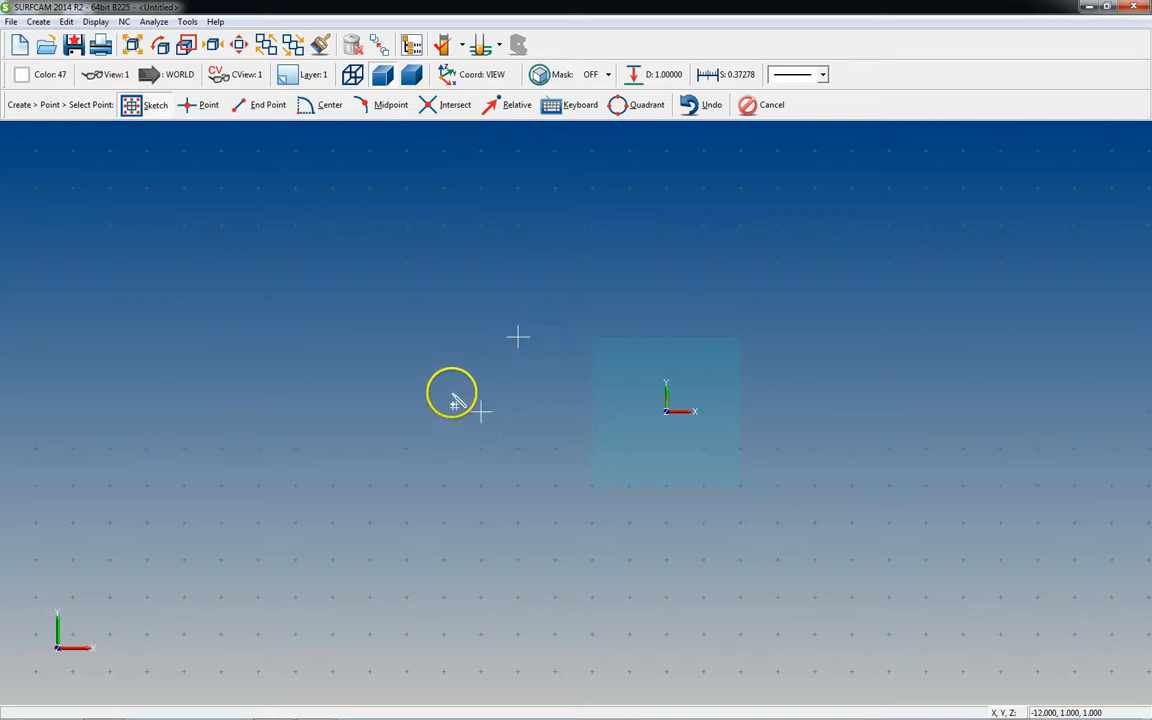
pyautogui.click(426, 337)
pyautogui.click(407, 374)
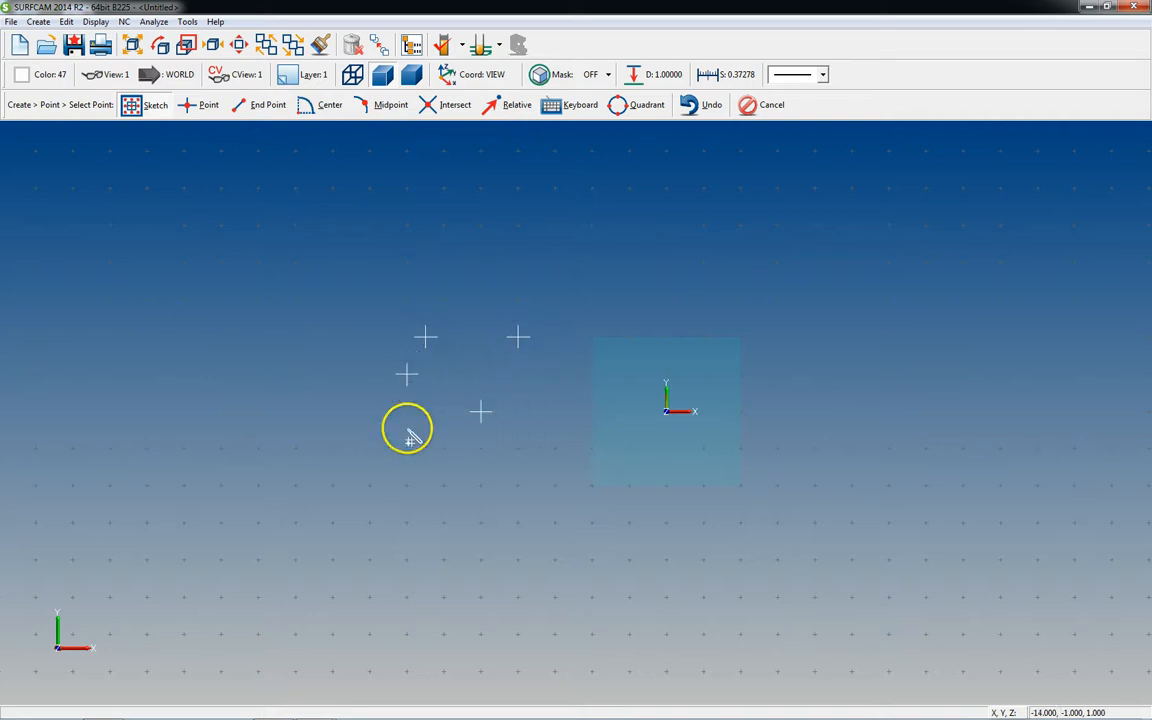
pyautogui.click(407, 448)
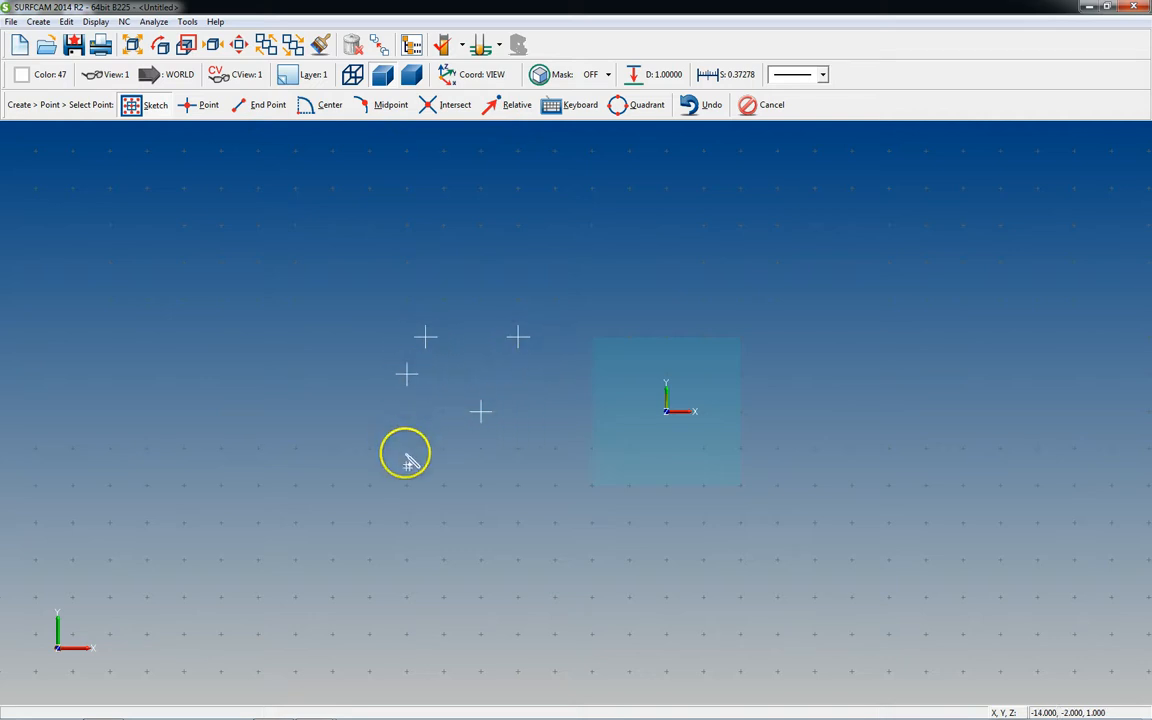
pyautogui.click(555, 488)
# Place a sketch point at the origin and three more between the origin and the existing points
pyautogui.moveTo(720, 591)
pyautogui.mouseDown(button='middle')
pyautogui.moveTo(722, 524)
pyautogui.moveTo(722, 544)
pyautogui.mouseUp(button='middle')
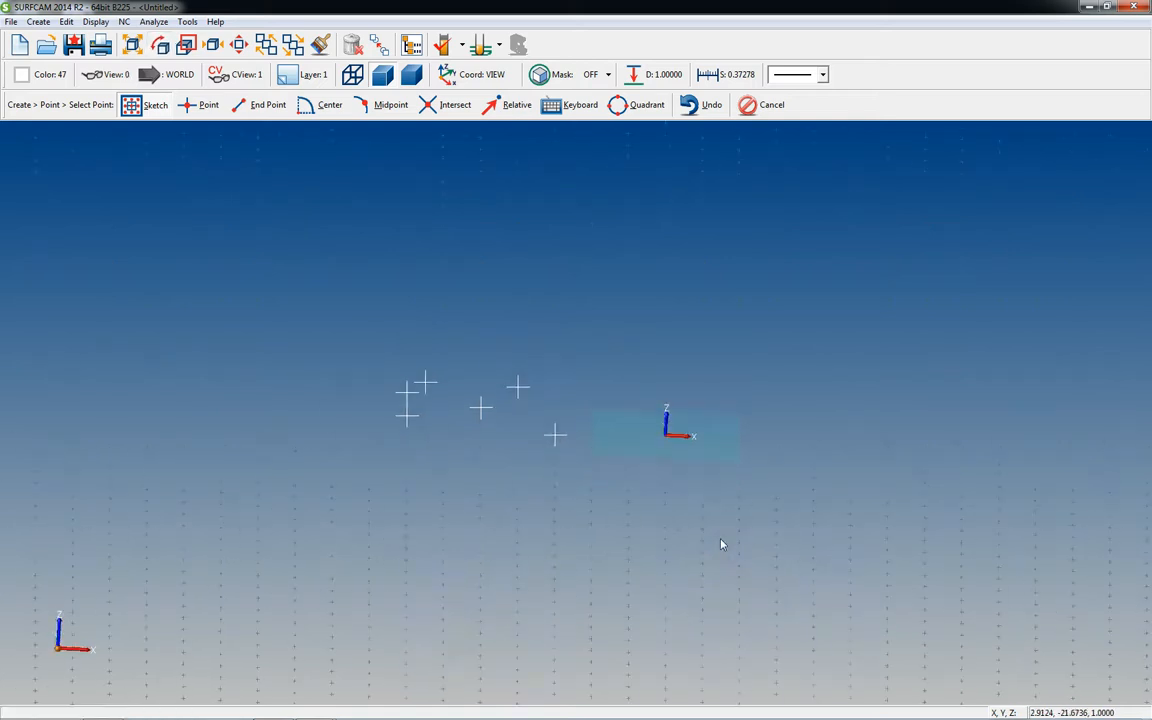
pyautogui.press('2')
pyautogui.scroll(-10, 720, 518)
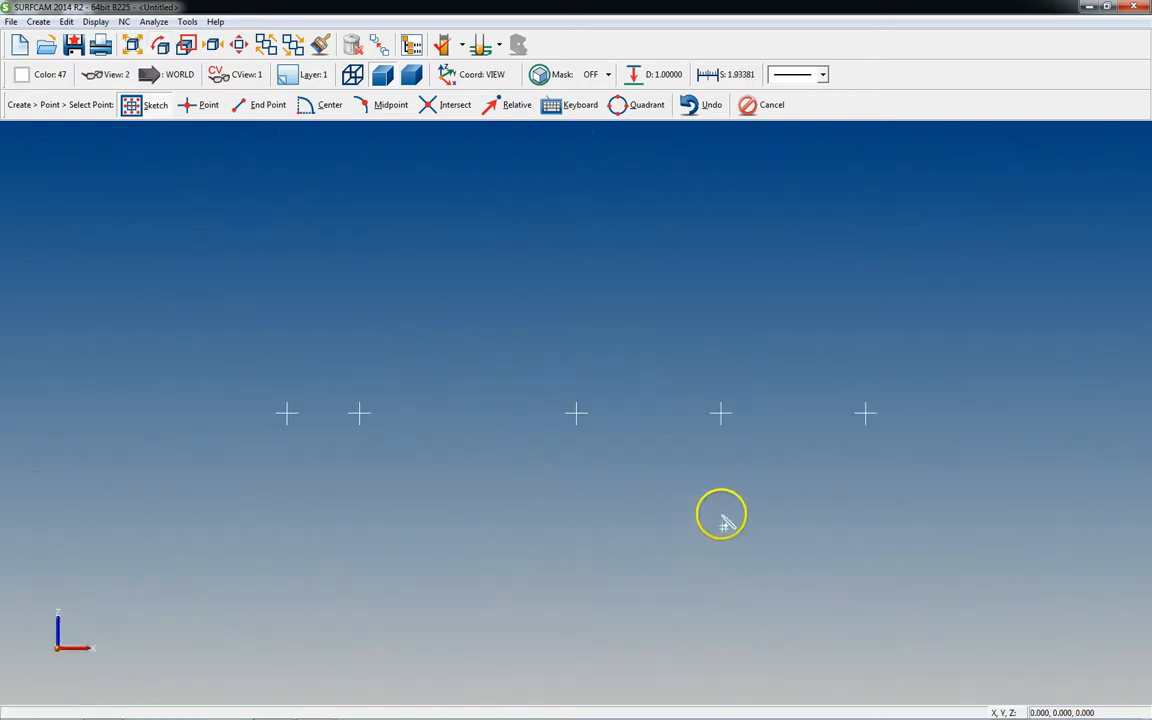
pyautogui.scroll(-7, 720, 505)
pyautogui.scroll(6, 826, 436)
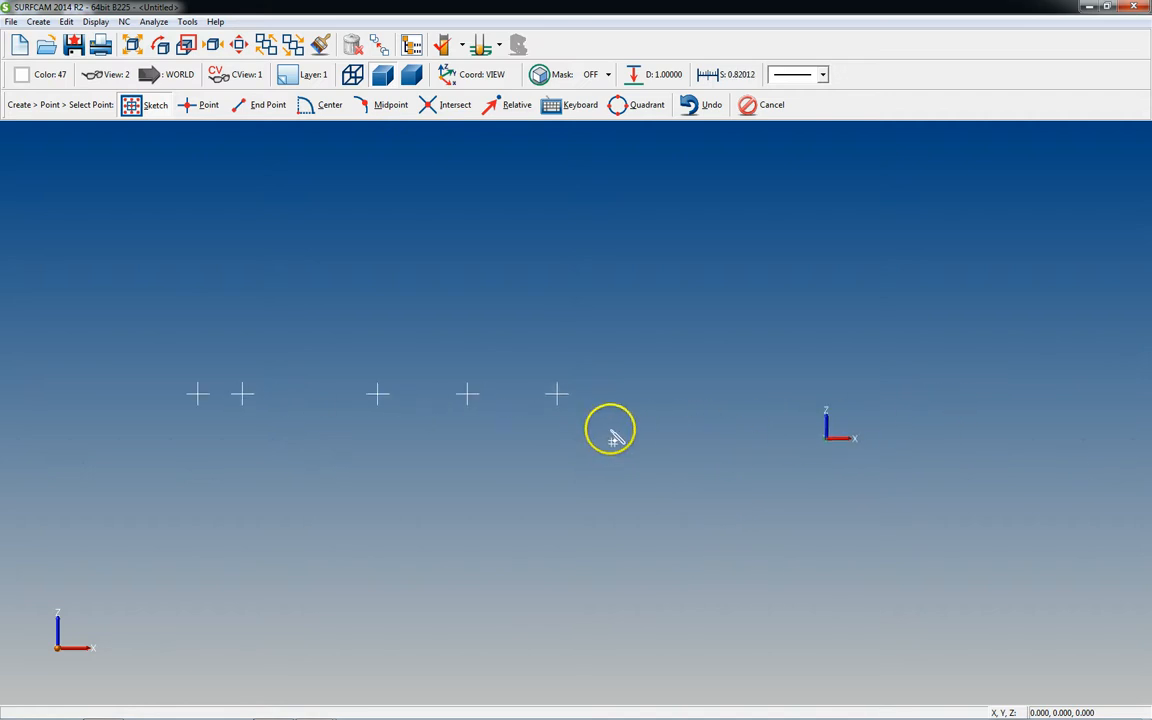
pyautogui.scroll(2, 541, 441)
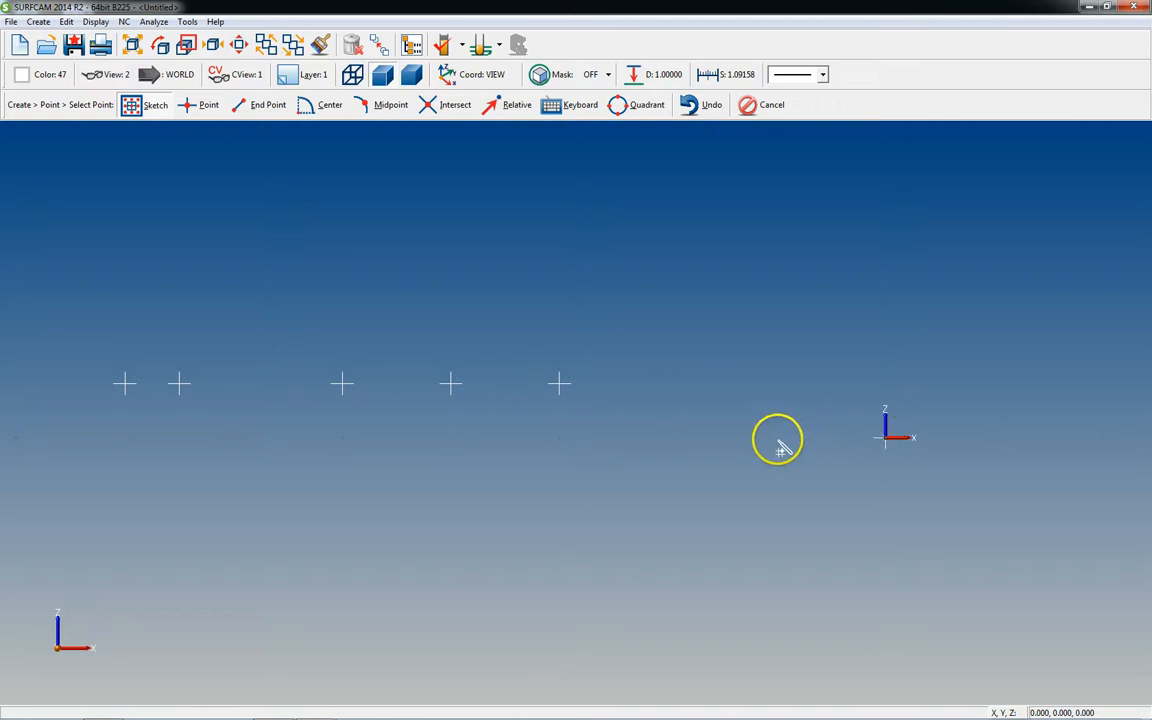
pyautogui.moveTo(943, 473); pyautogui.dragTo(907, 488, button='middle')
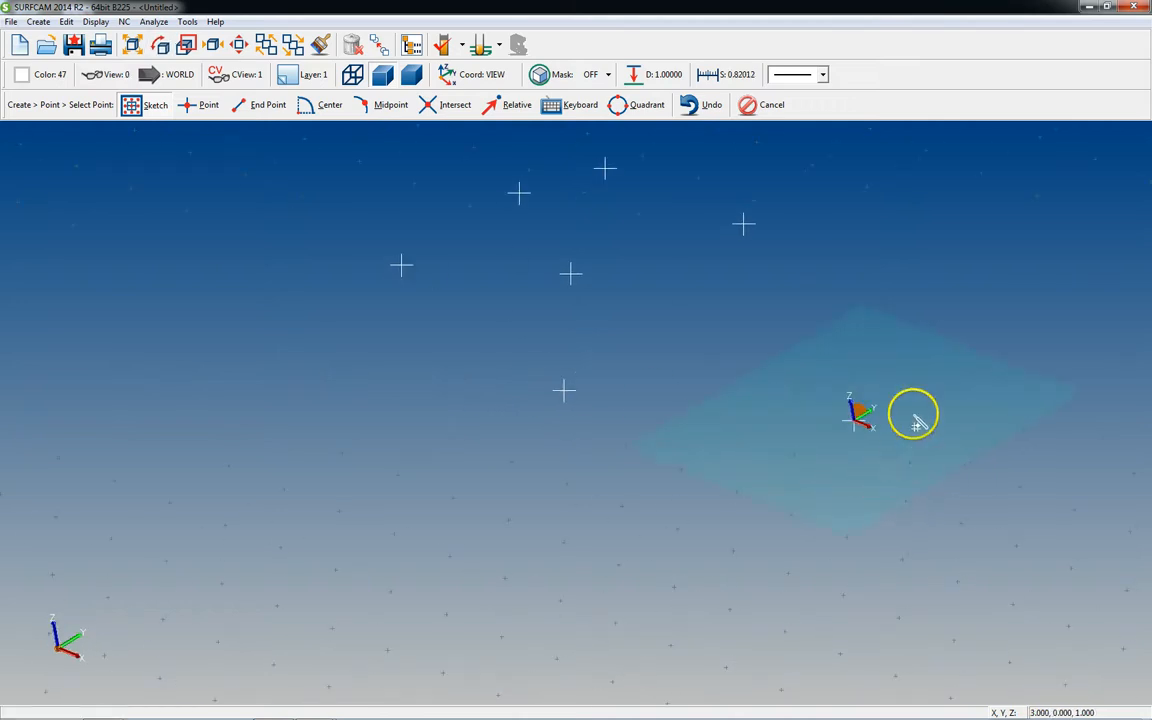
pyautogui.click(621, 384)
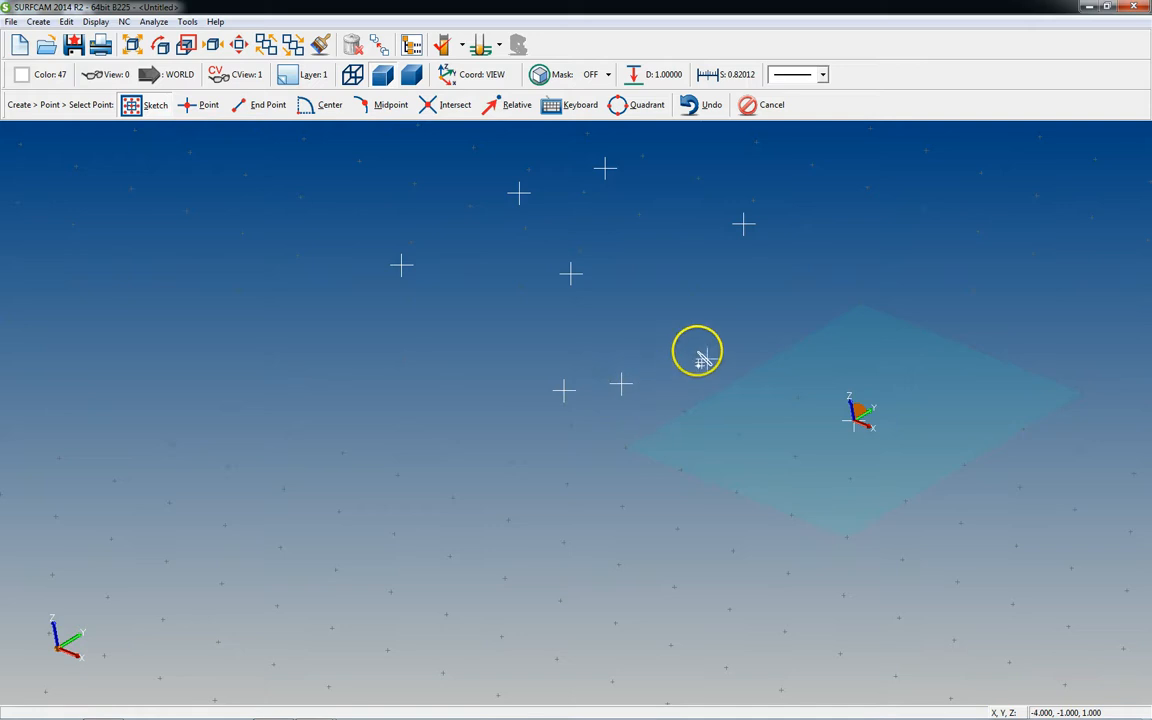
pyautogui.click(692, 288)
# Check the points' height in the front view and set the construction depth to -2
pyautogui.press('2')
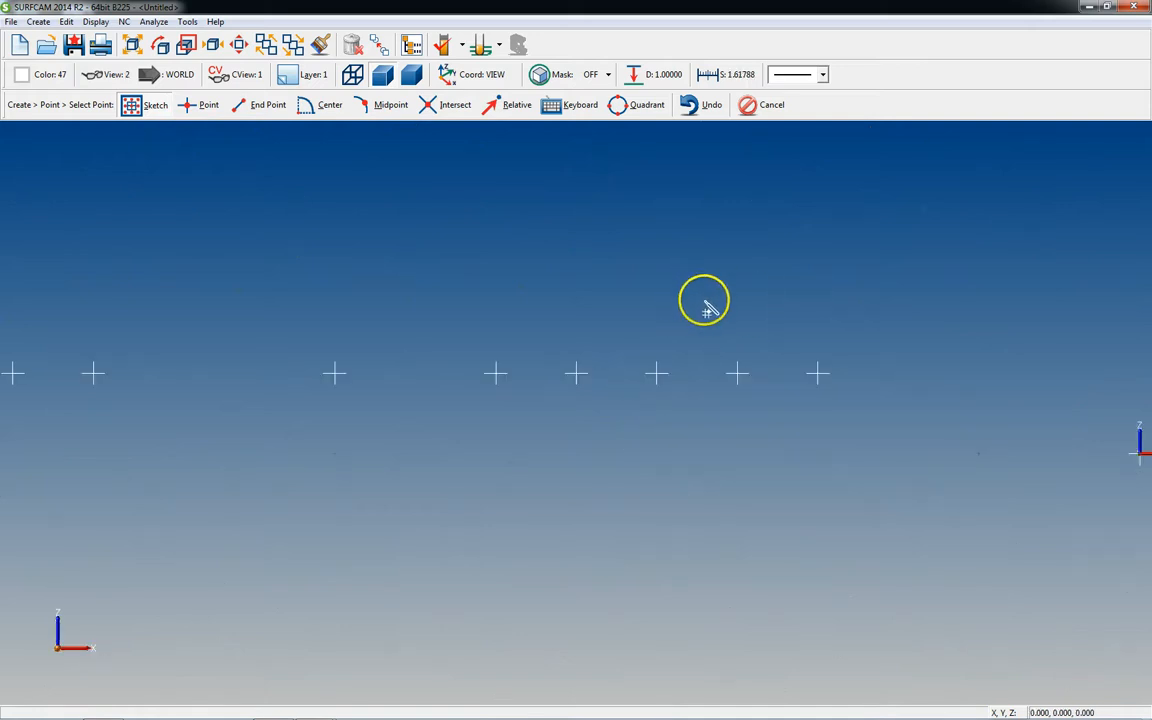
pyautogui.scroll(-3, 977, 496)
pyautogui.click(658, 76)
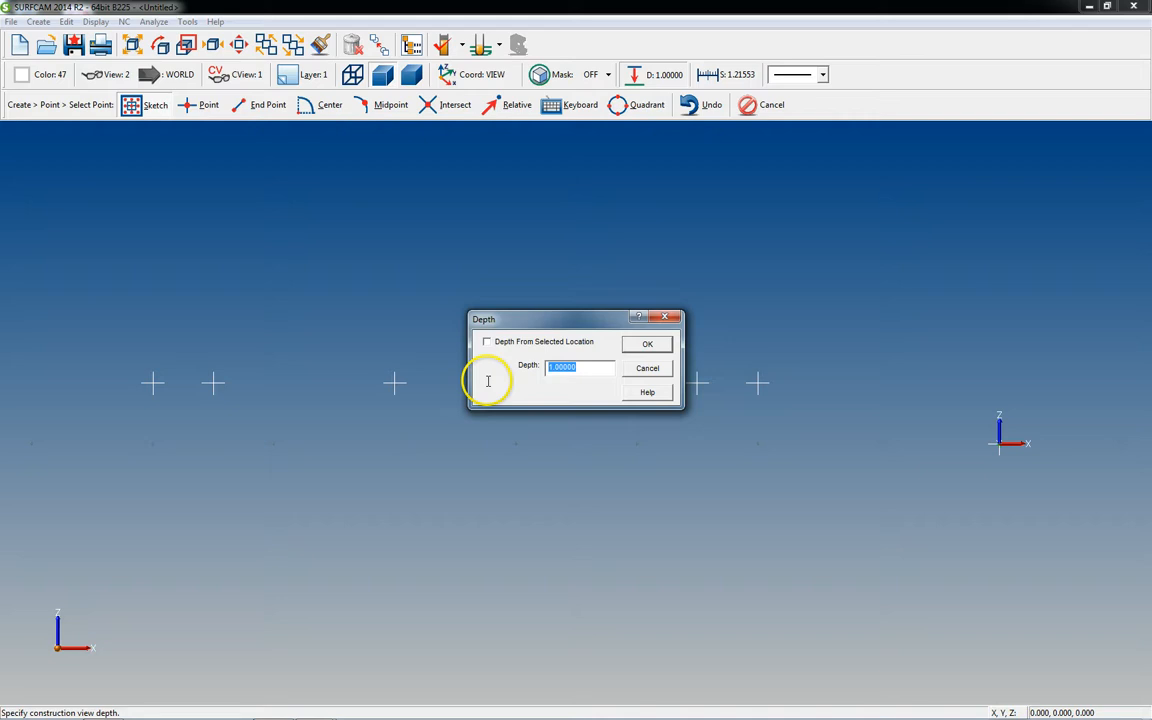
pyautogui.write('-2.')
pyautogui.press('Return')
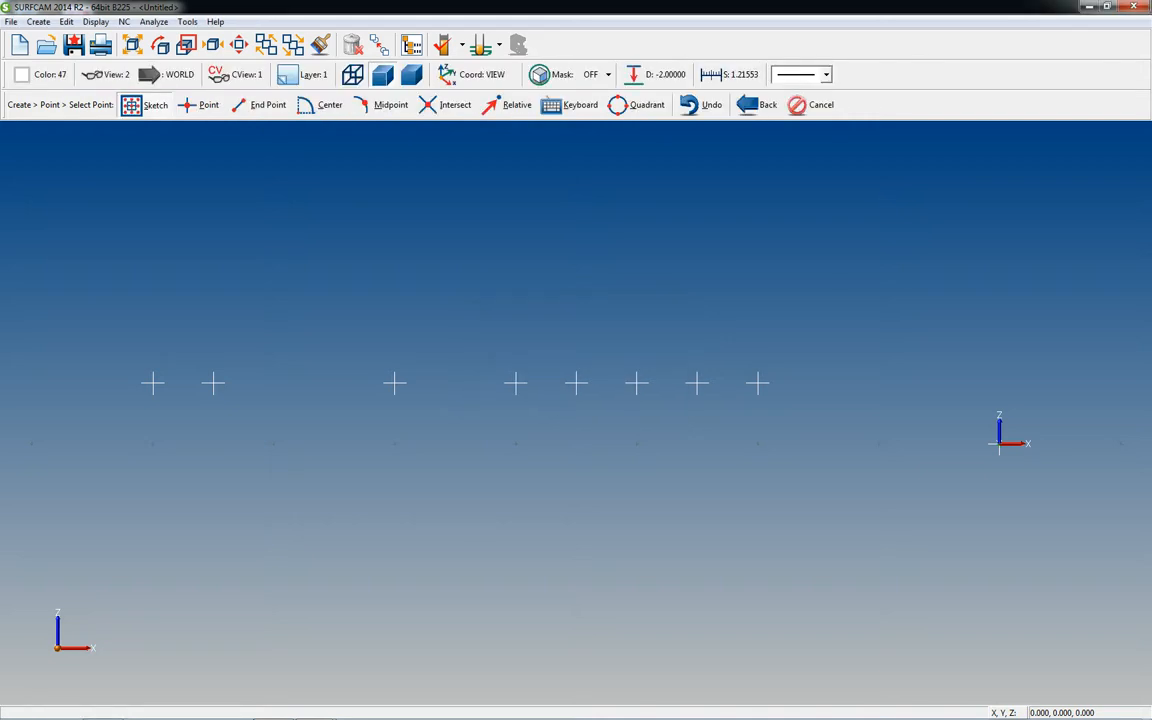
# Place four sketch points in a square at depth -2, at X 2 and 4 and Y -2 and -4
pyautogui.click(477, 386)
pyautogui.scroll(-6, 545, 417)
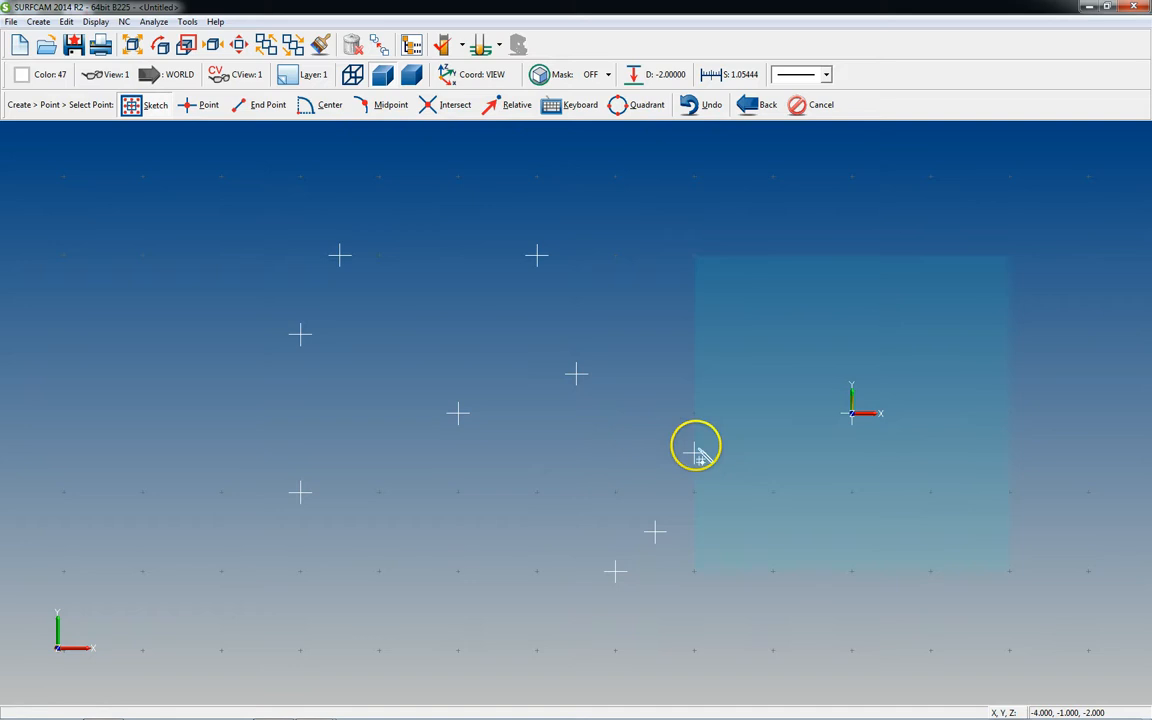
pyautogui.scroll(-3, 814, 532)
pyautogui.scroll(4, 830, 500)
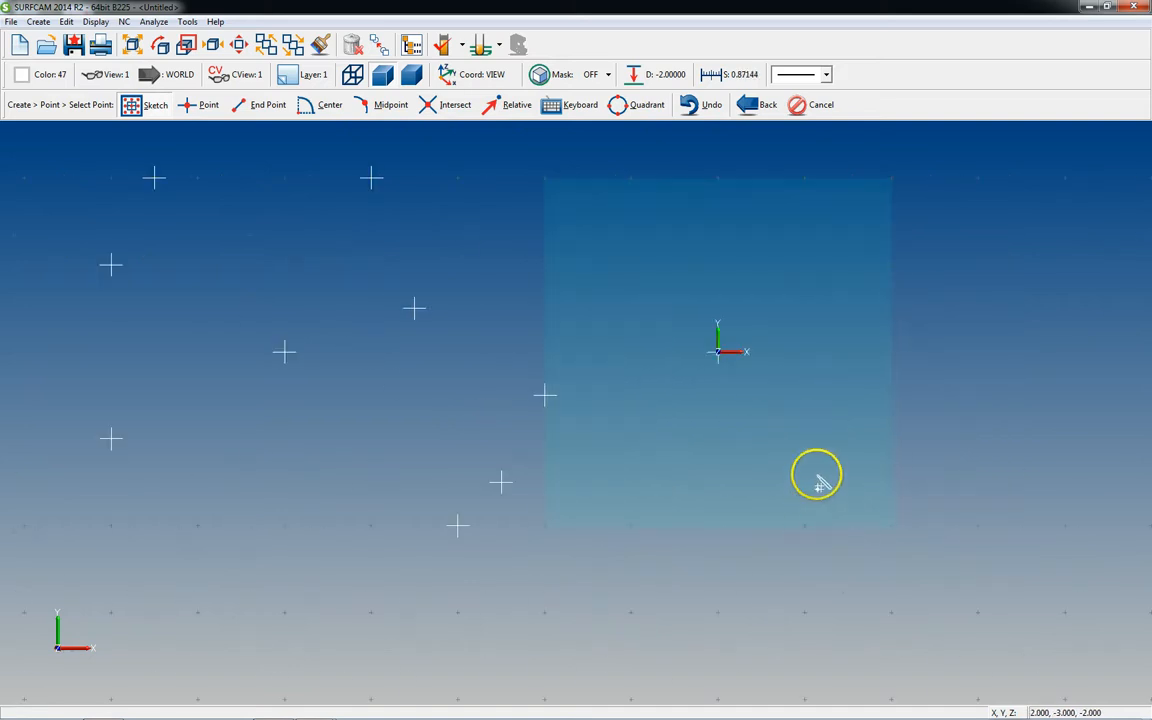
pyautogui.click(806, 438)
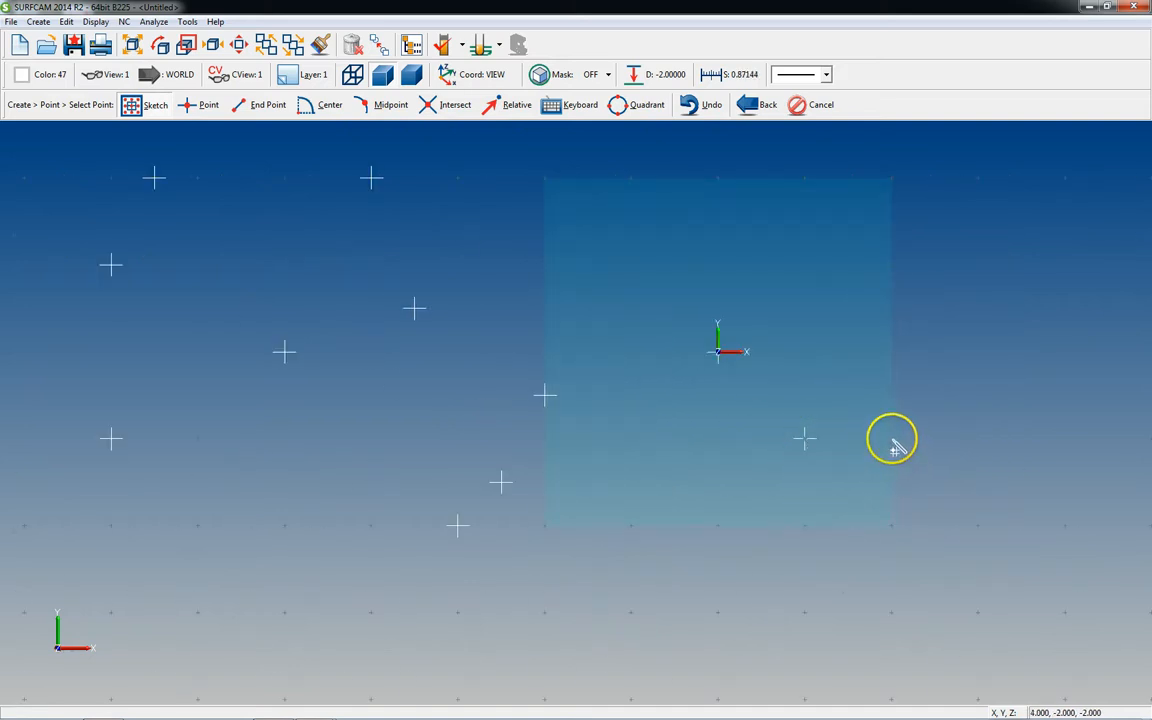
pyautogui.click(891, 438)
pyautogui.click(805, 525)
pyautogui.click(891, 525)
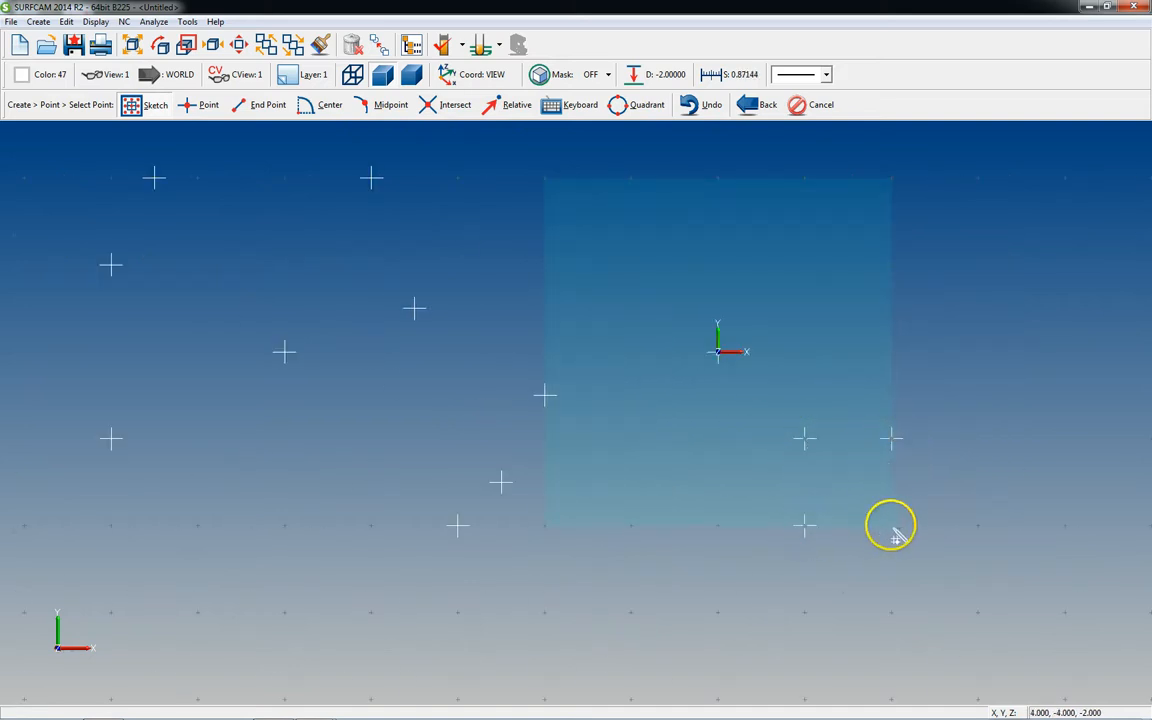
# Examine the heights of both point groups from the side, leave point creation and check the depth setting without changing it
pyautogui.scroll(-2, 645, 545)
pyautogui.moveTo(591, 548); pyautogui.dragTo(600, 490, button='middle')
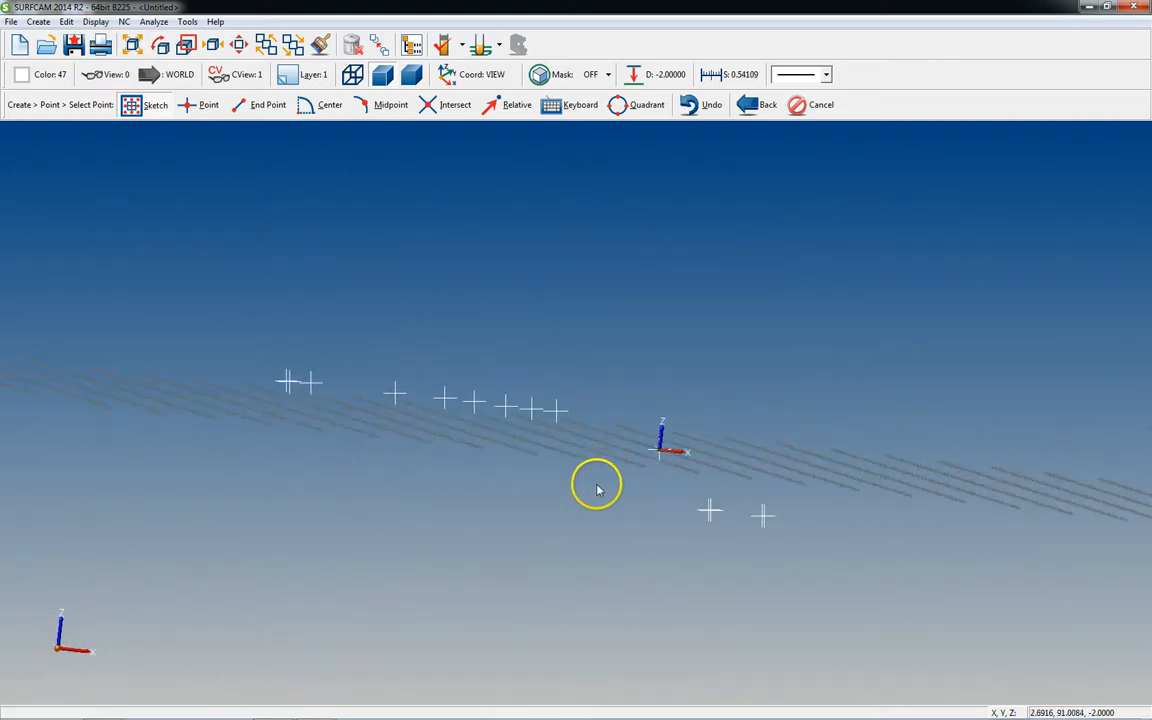
pyautogui.moveTo(733, 517); pyautogui.dragTo(722, 533)
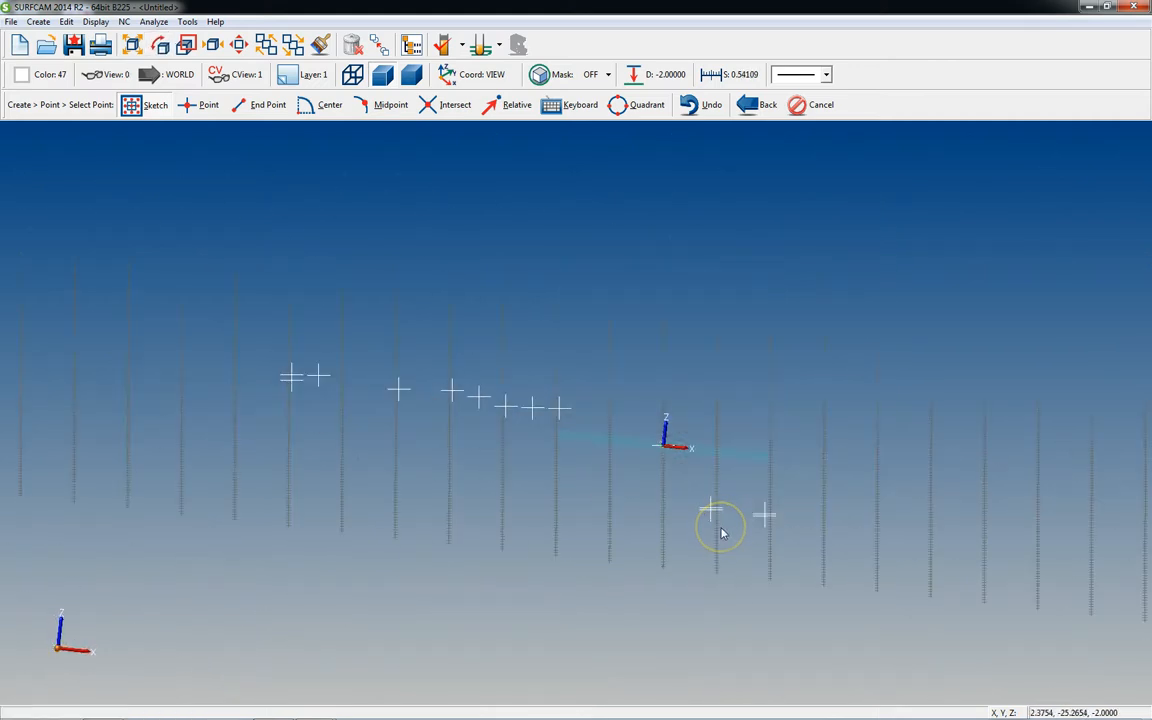
pyautogui.hotkey('ctrl', '1')
pyautogui.scroll(-8, 724, 534)
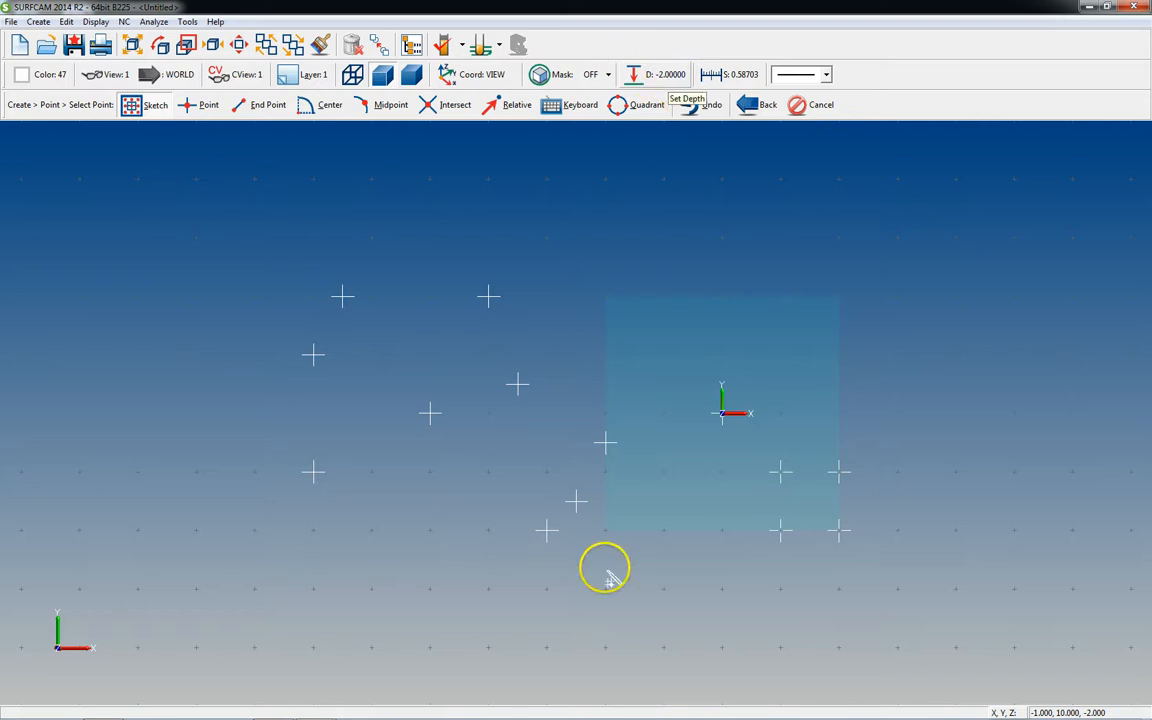
pyautogui.press('Escape')
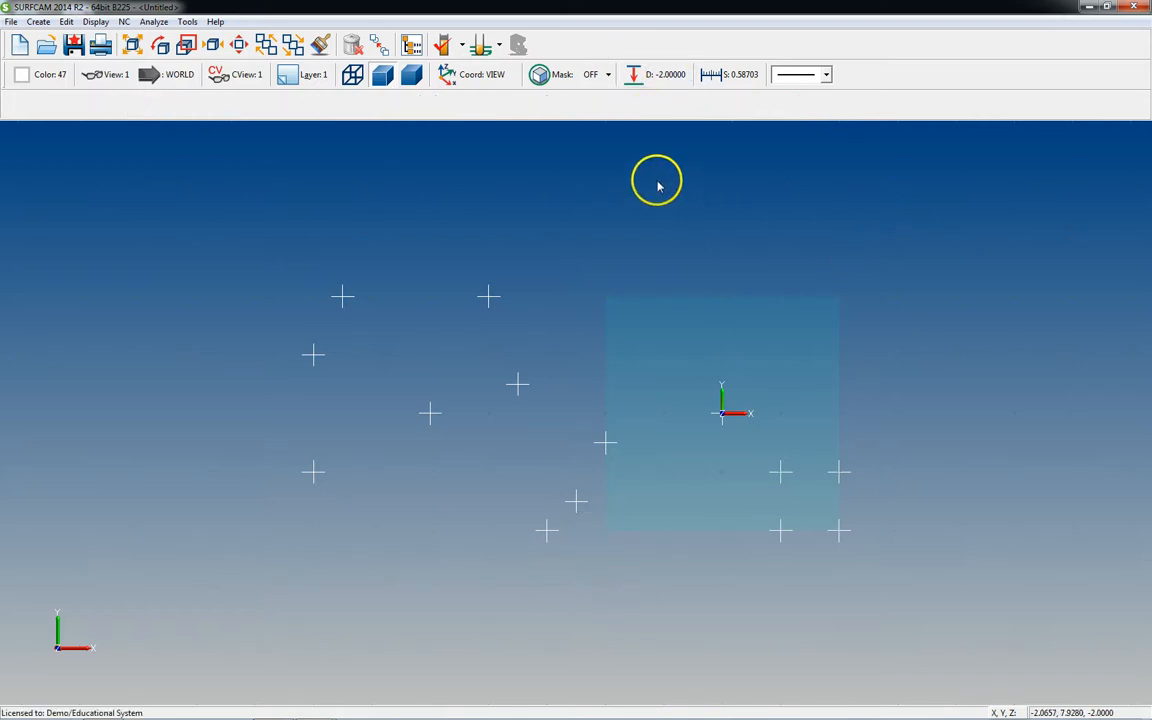
pyautogui.click(660, 75)
pyautogui.press('Escape')
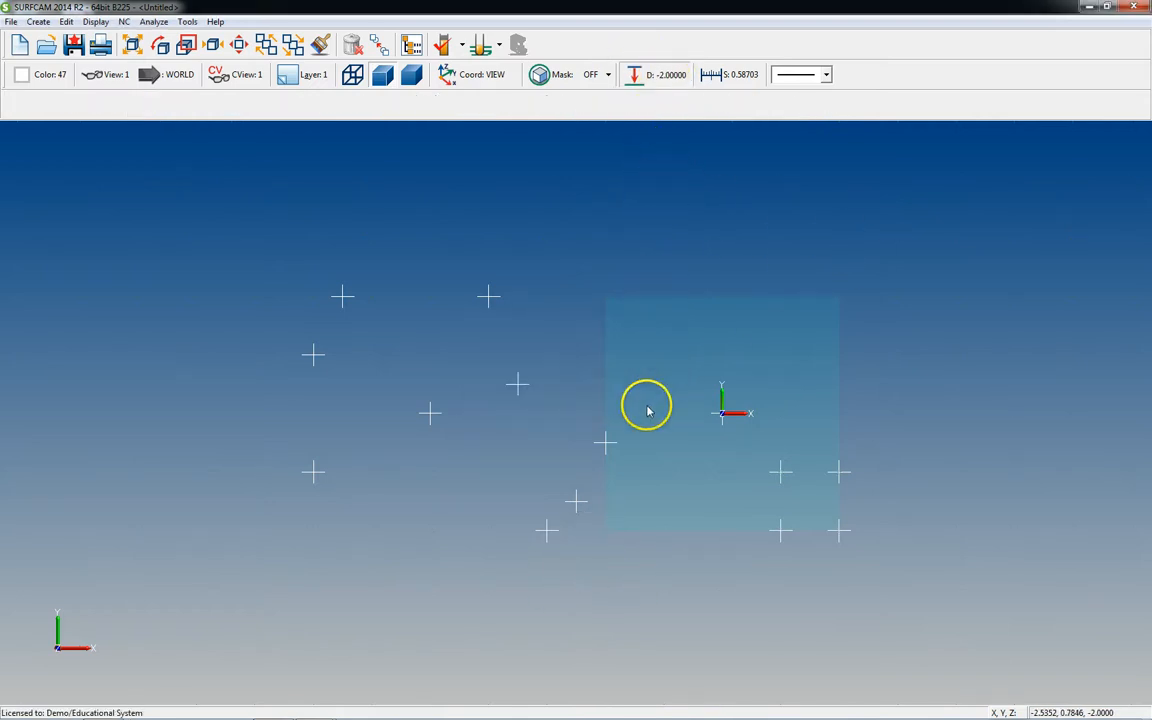
# Create a point from keyboard coordinates at X 0, Y 0, Z 5 and view it from an angle
pyautogui.hotkey('alt', 'c')
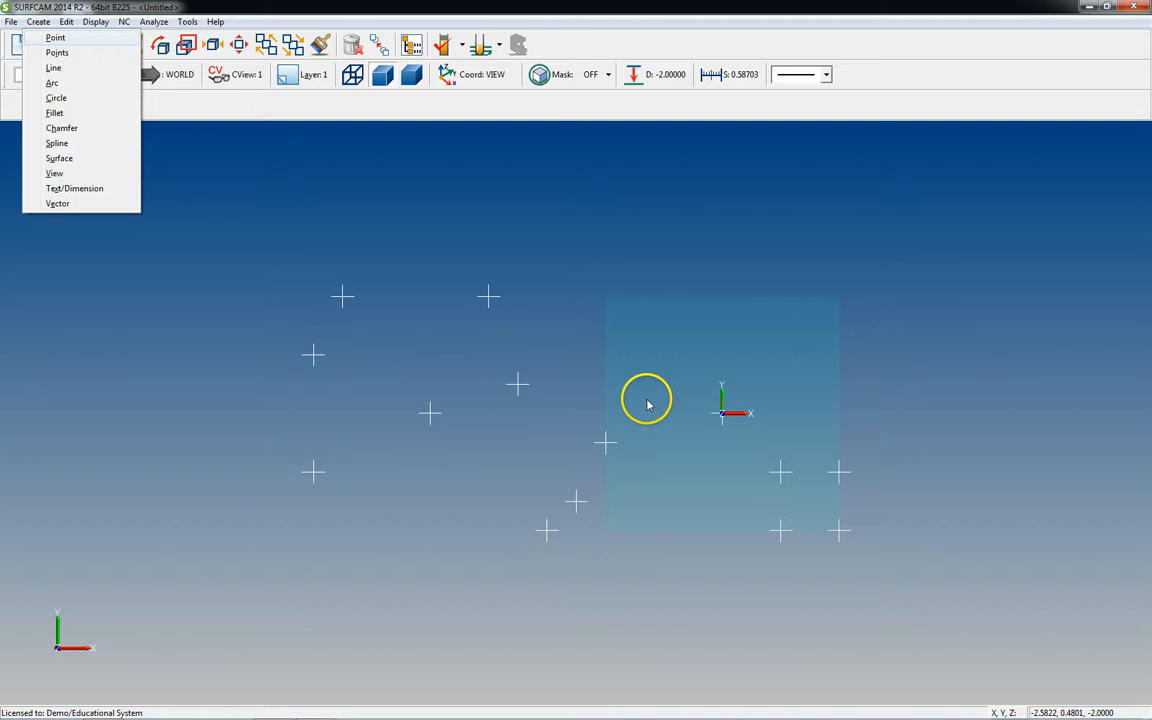
pyautogui.press('p')
pyautogui.click(553, 105)
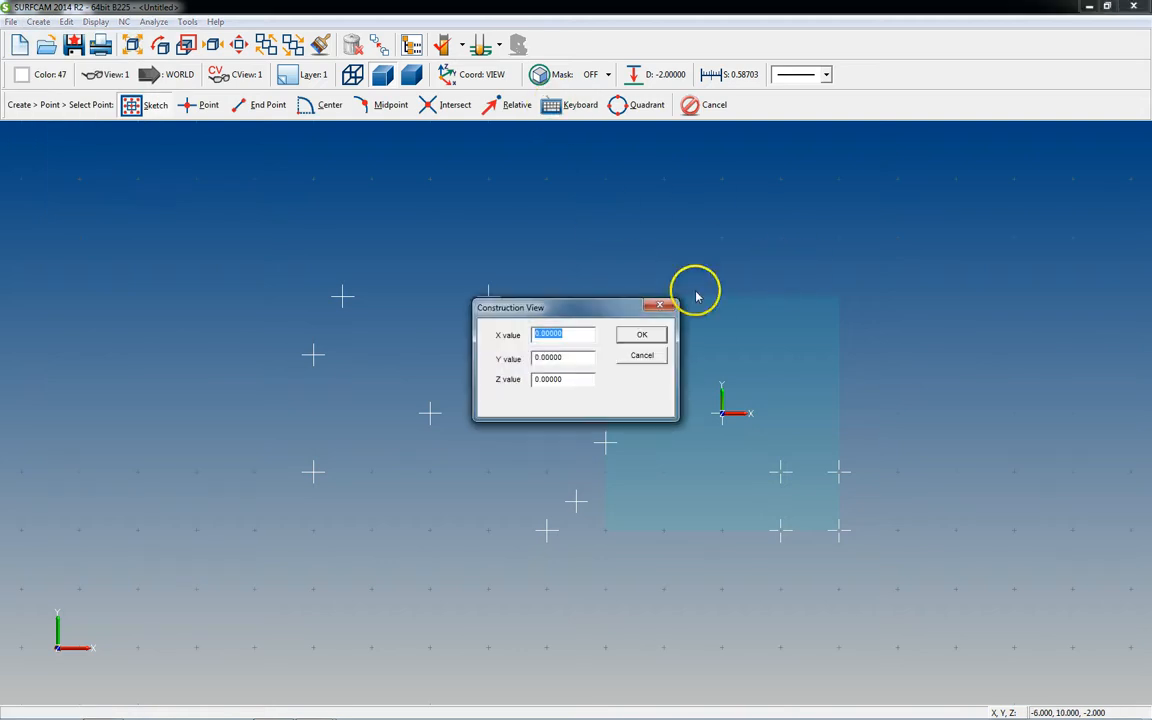
pyautogui.doubleClick(563, 380)
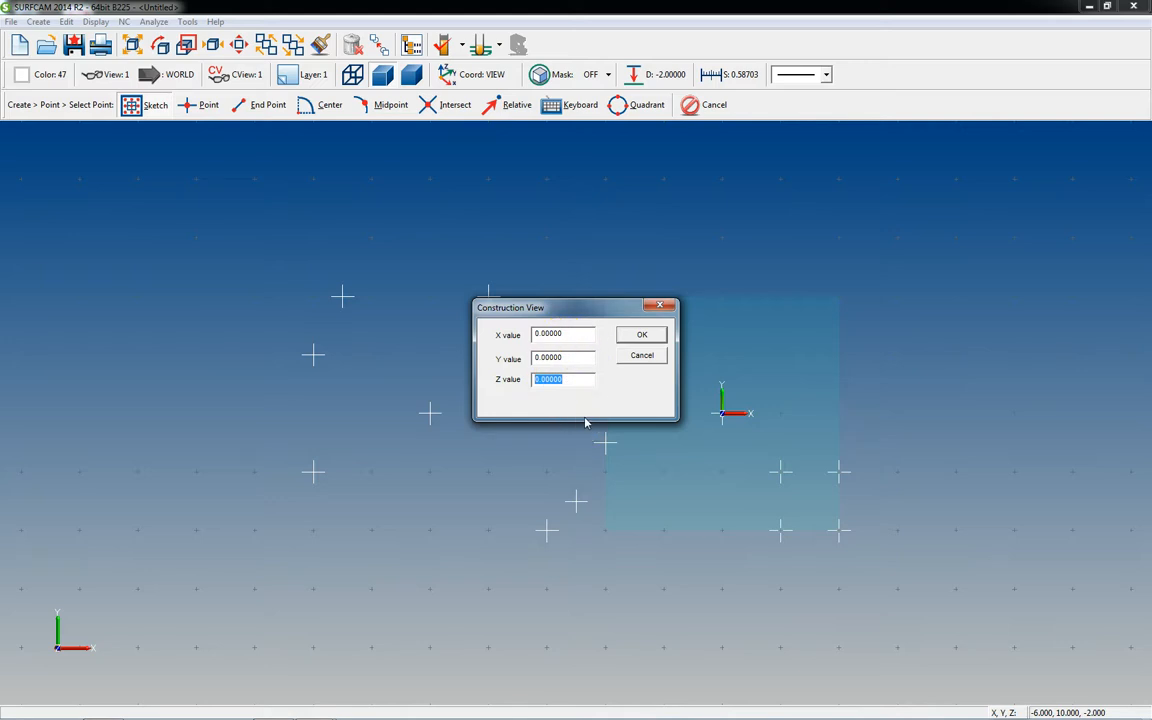
pyautogui.write('5.')
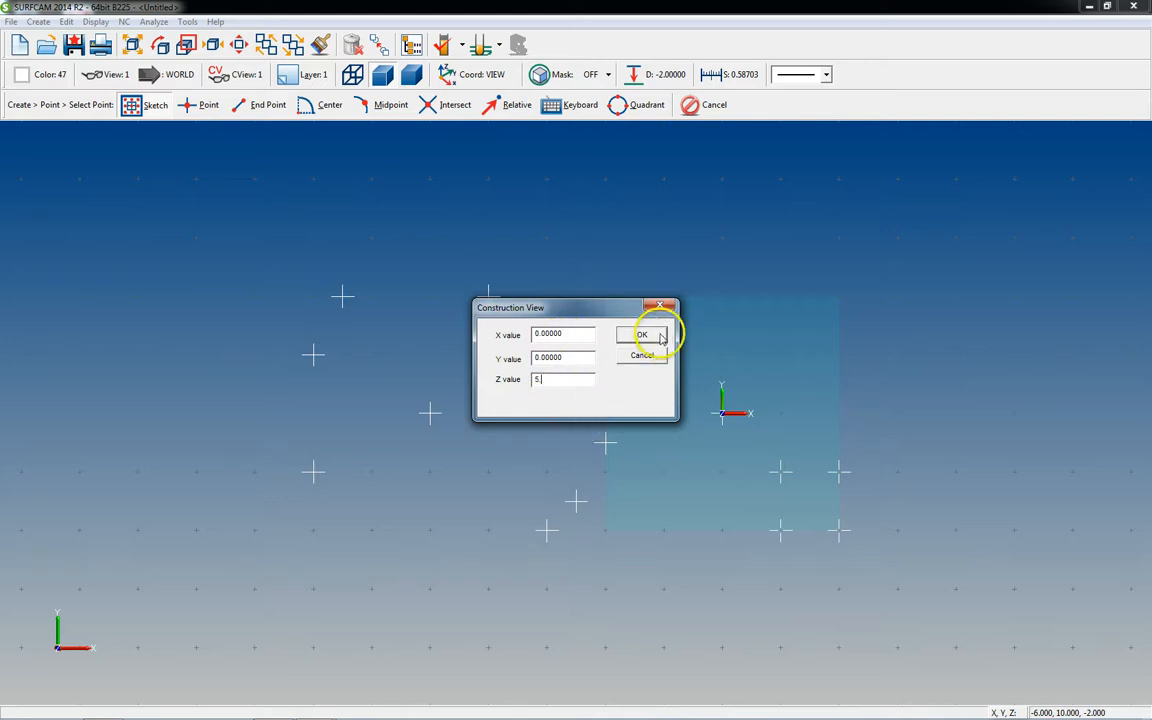
pyautogui.click(642, 334)
pyautogui.scroll(-2, 736, 431)
pyautogui.moveTo(712, 498); pyautogui.dragTo(728, 457, button='middle')
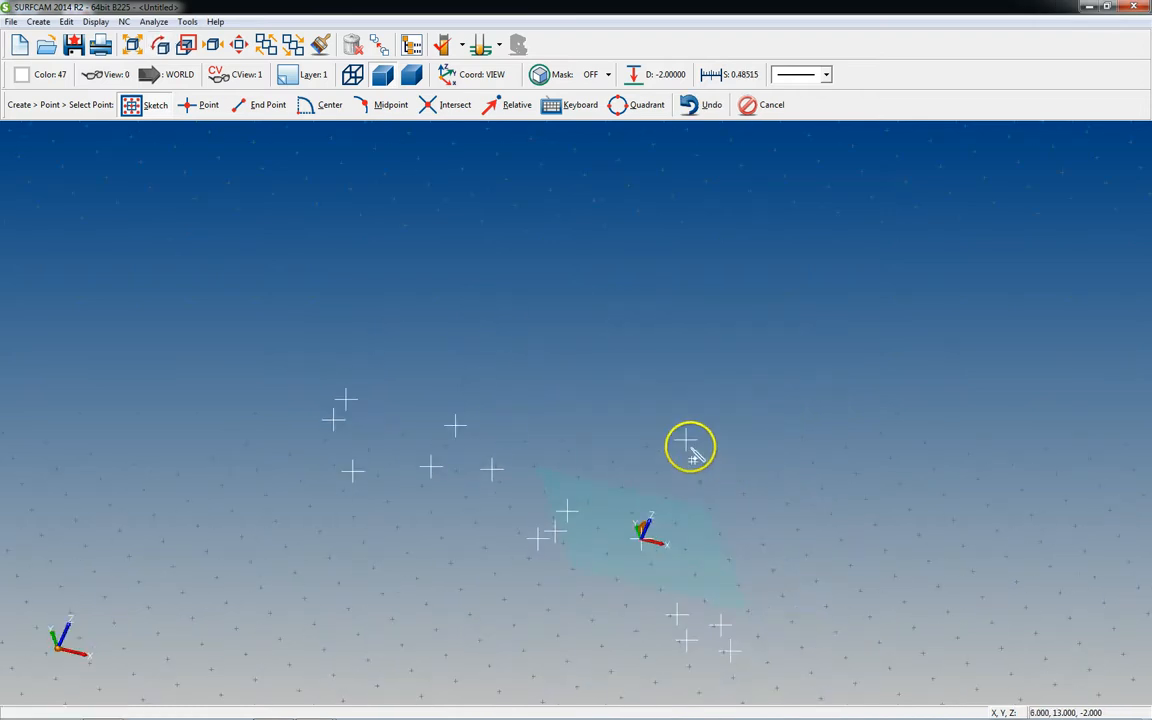
# Set the construction depth with Depth From Selected Location, picking the point above the origin
pyautogui.click(668, 75)
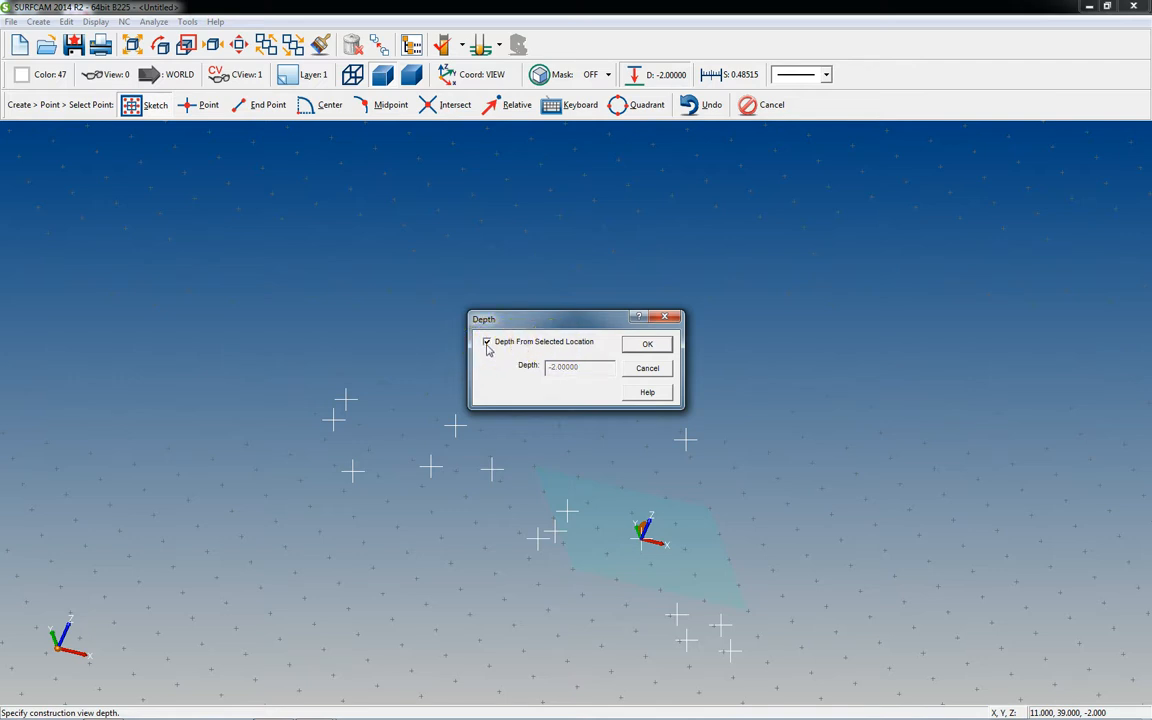
pyautogui.click(647, 345)
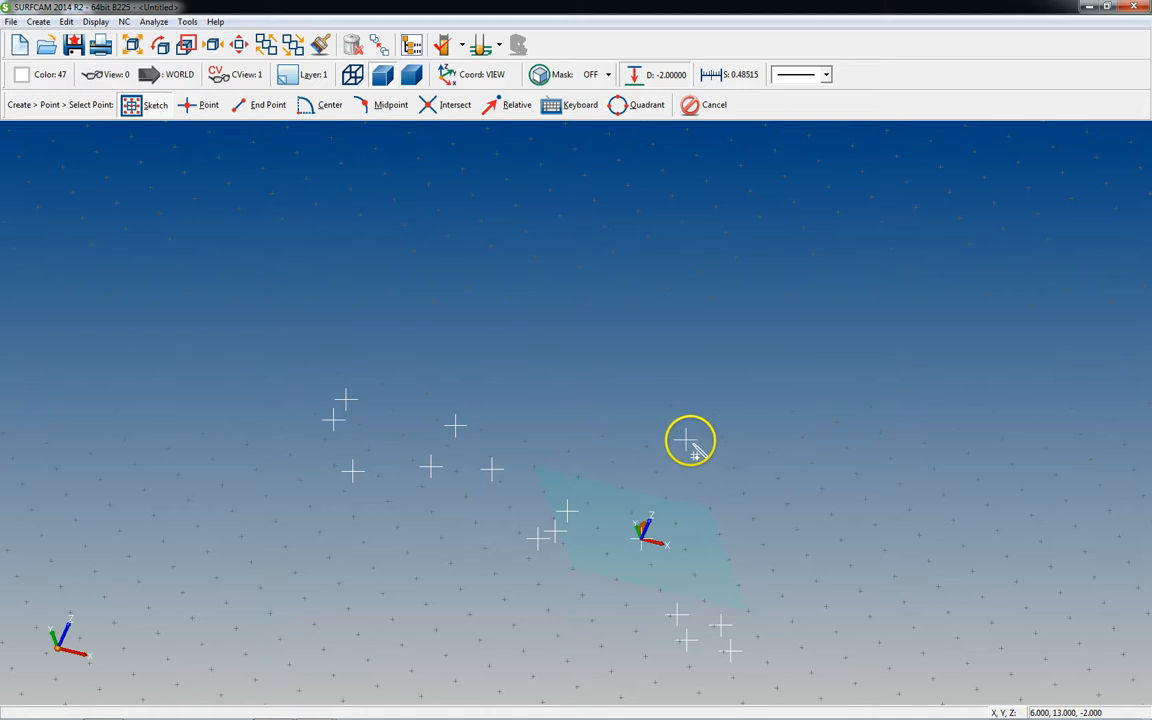
pyautogui.scroll(3, 684, 442)
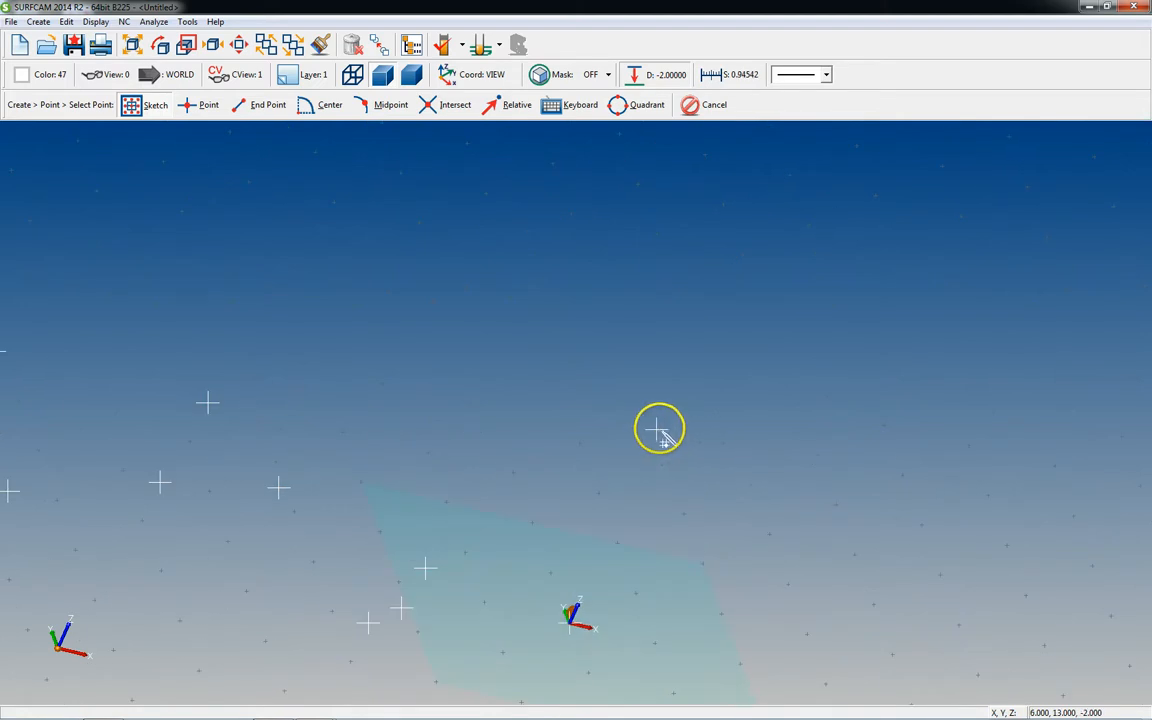
pyautogui.click(656, 430)
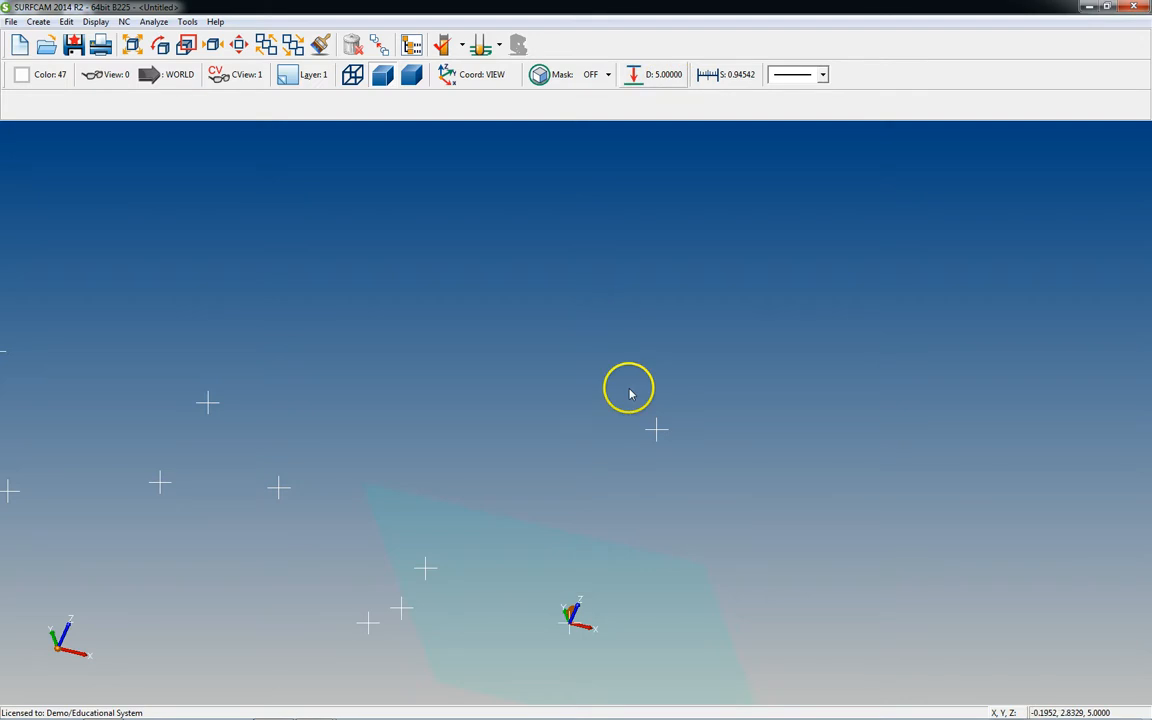
# View all the created points together from the top
pyautogui.scroll(-5, 634, 395)
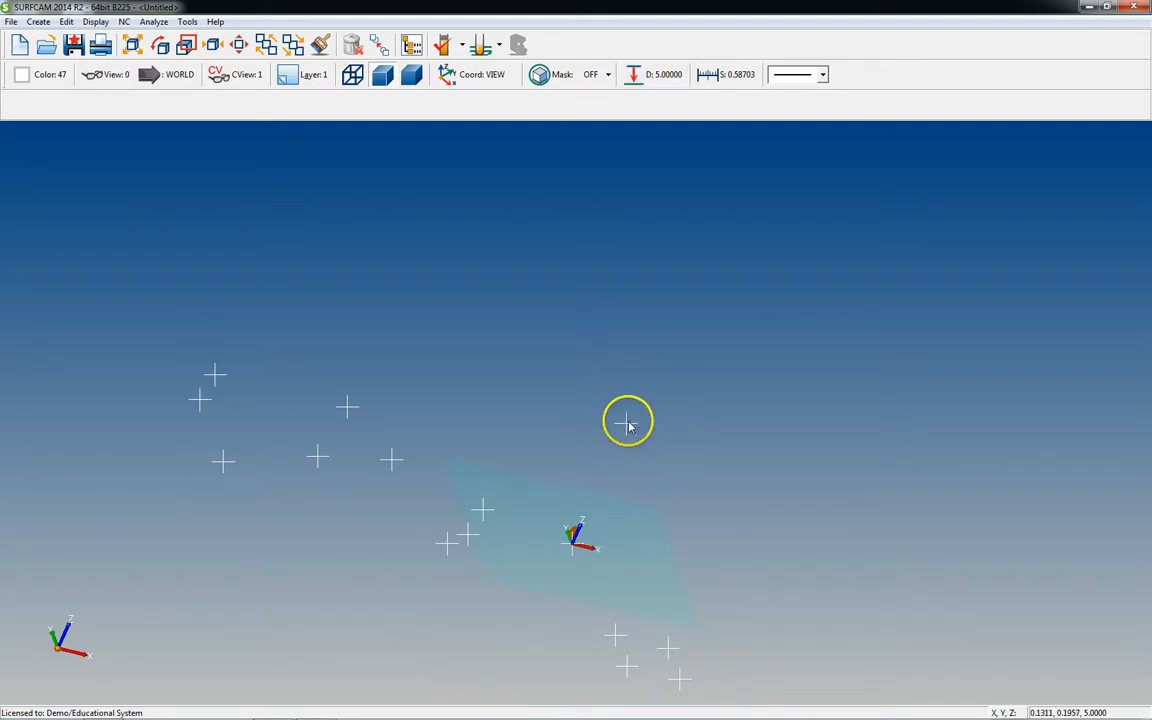
pyautogui.press('1')
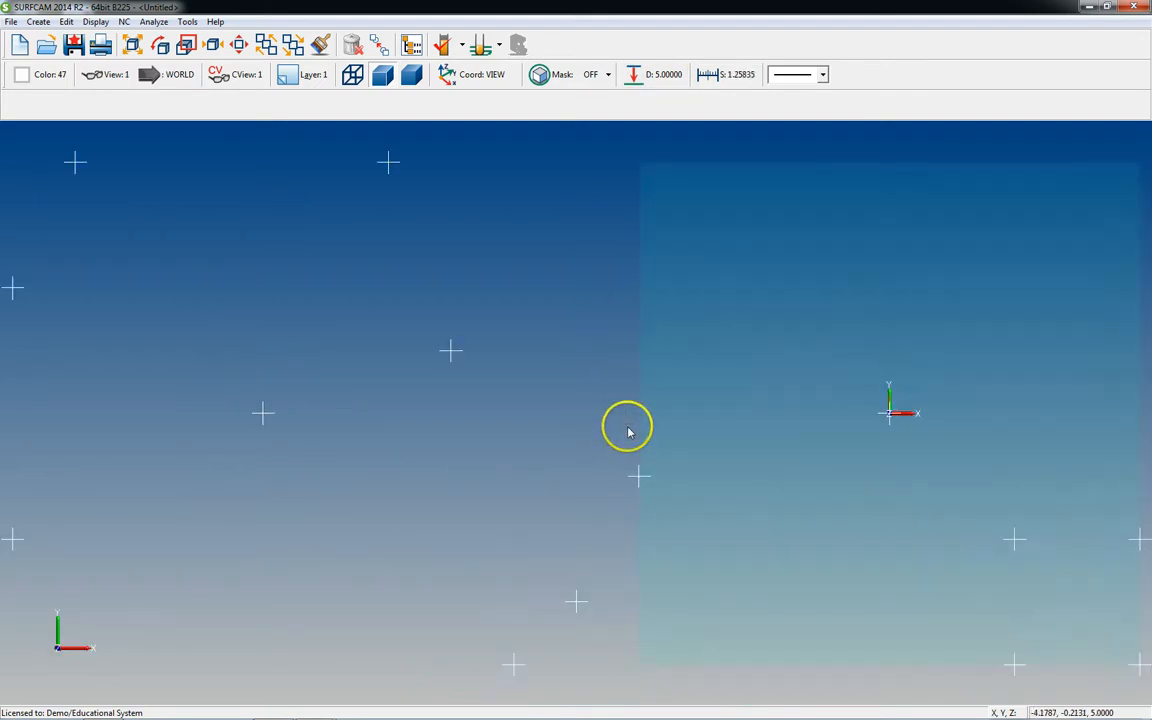
pyautogui.scroll(-6, 628, 431)
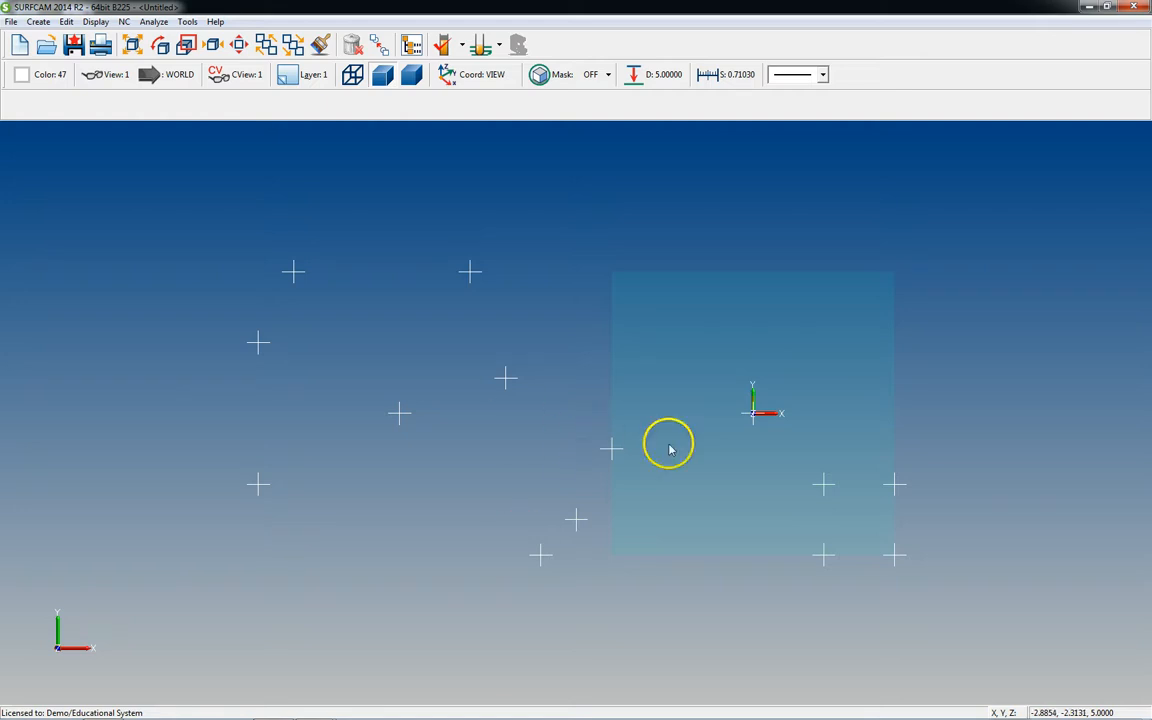
pyautogui.click(583, 418)
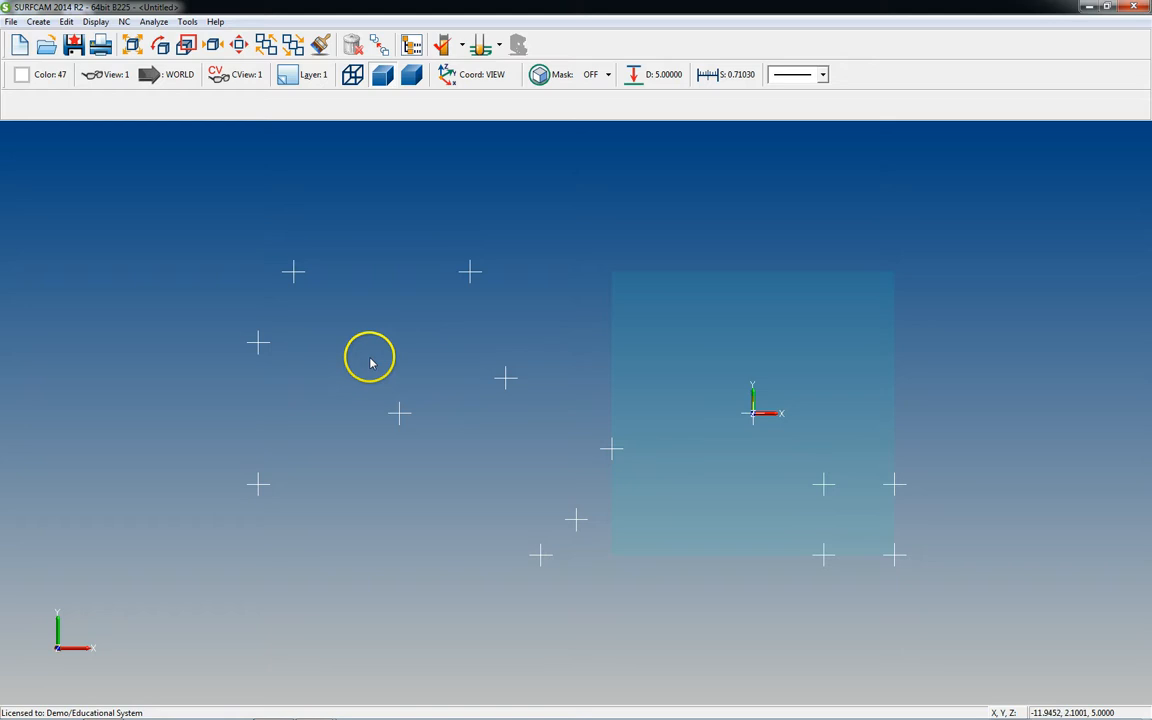
pyautogui.rightClick(588, 355)
pyautogui.click(562, 352)
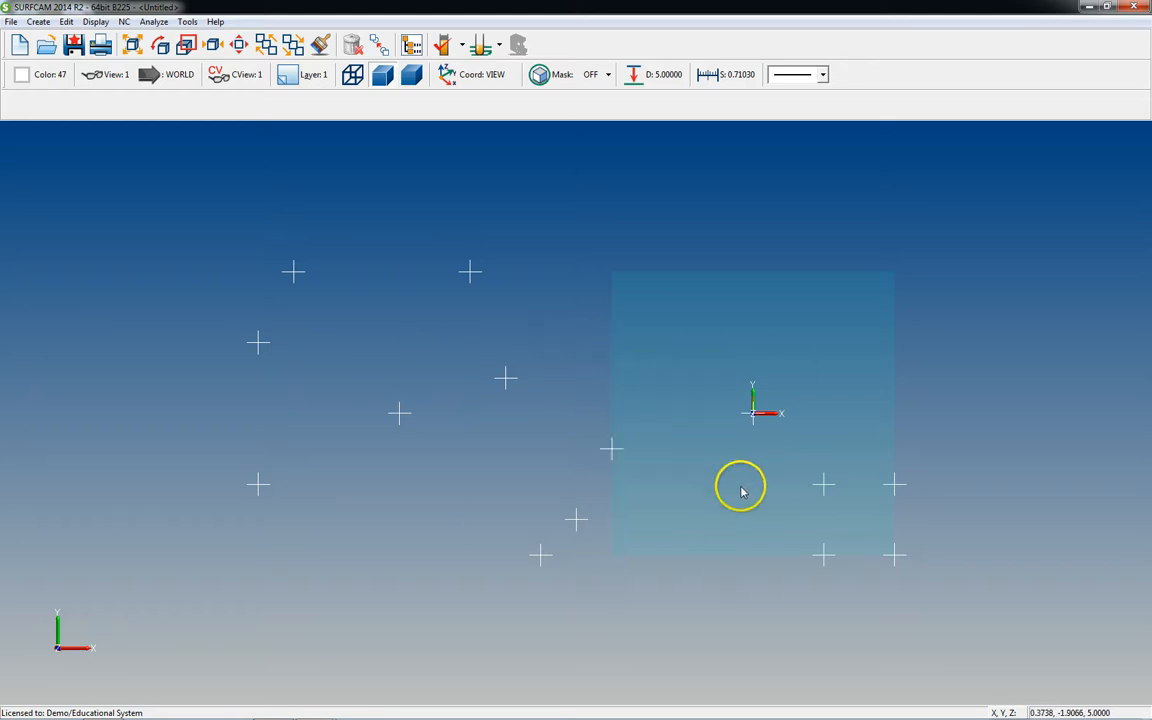
pyautogui.scroll(-1, 790, 548)
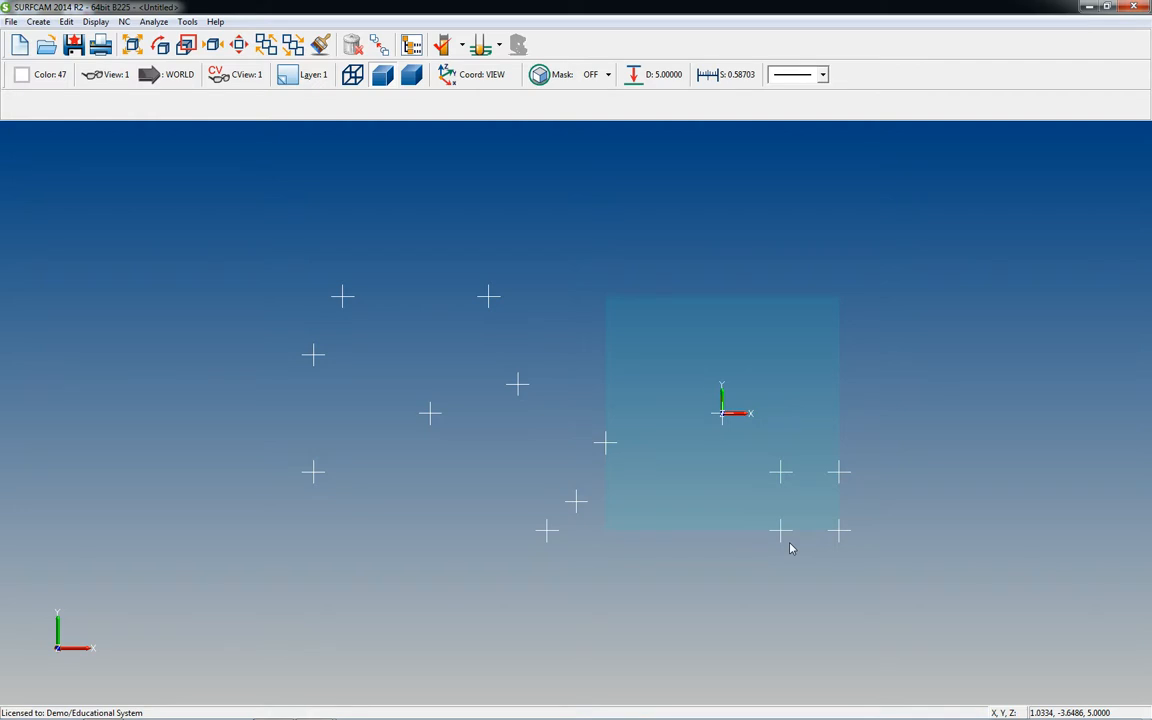
# Sketch three grid-snapped points at depth 5, at X -10, Y -2; X -8, Y -2; and X -12, Y 0
pyautogui.hotkey('alt', 'c')
pyautogui.press('p')
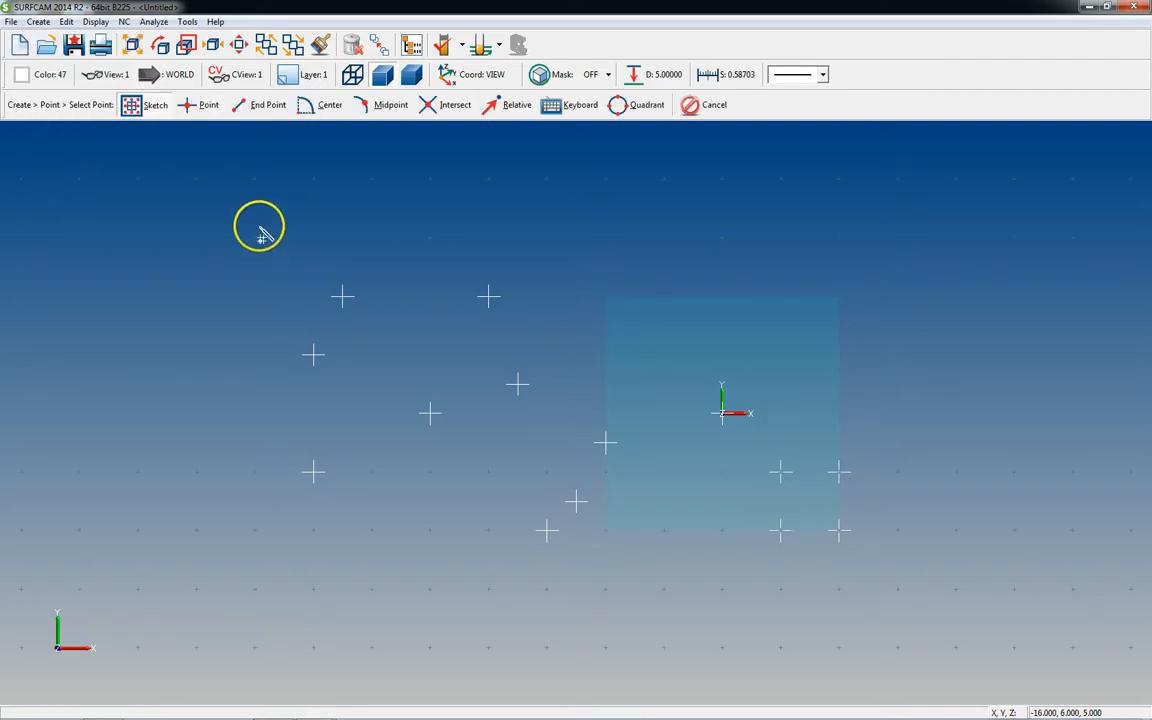
pyautogui.scroll(1, 509, 471)
pyautogui.scroll(-1, 512, 471)
pyautogui.click(470, 454)
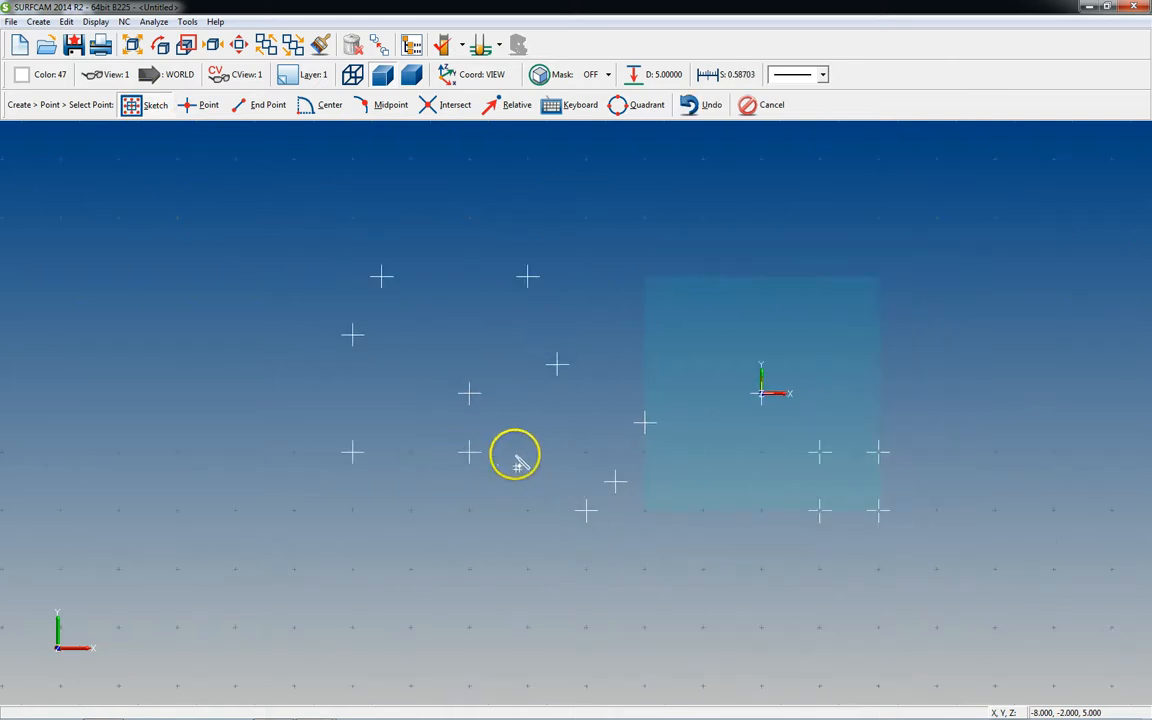
pyautogui.click(526, 453)
pyautogui.click(411, 395)
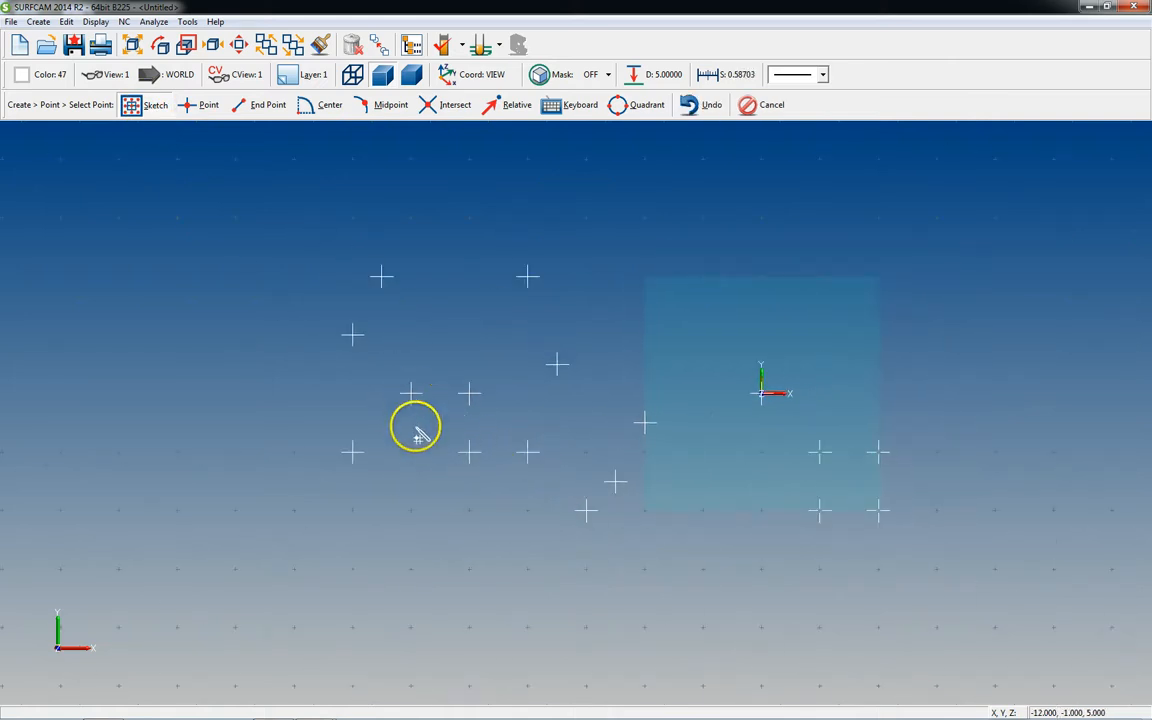
# Add a sketch point at X -12, Y -2 and a row of four at Y -4, at X -12, -10, -14 and -16
pyautogui.click(411, 454)
pyautogui.click(409, 514)
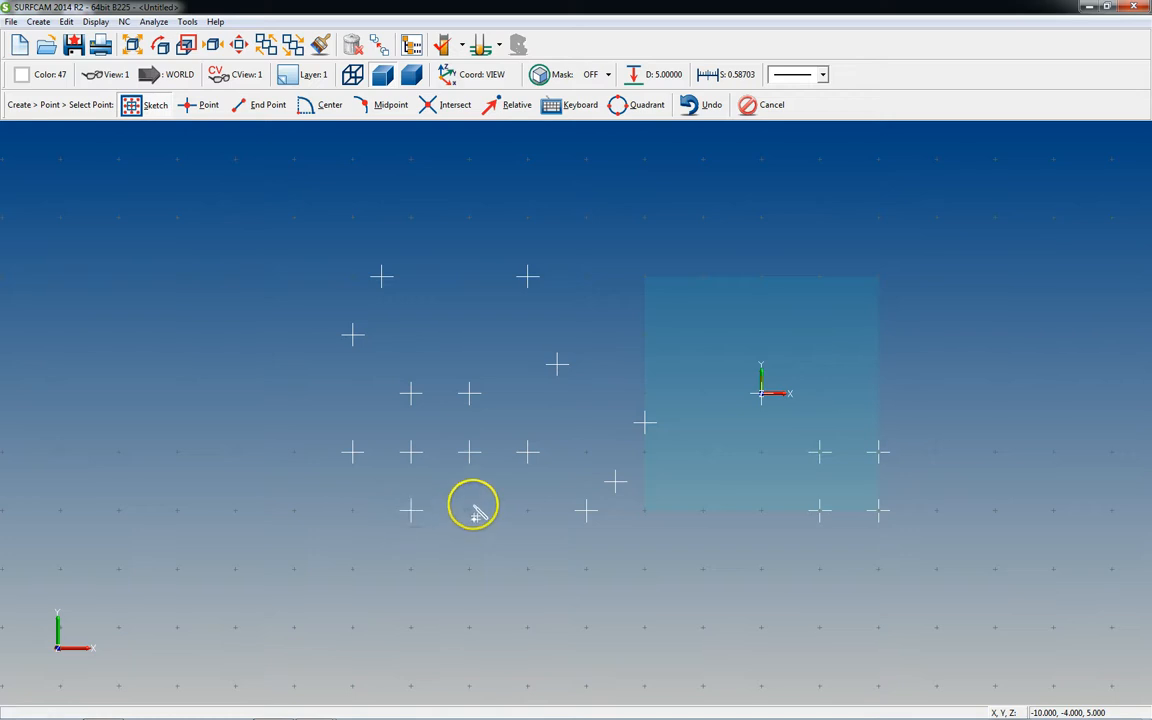
pyautogui.click(469, 513)
pyautogui.click(353, 513)
pyautogui.click(295, 513)
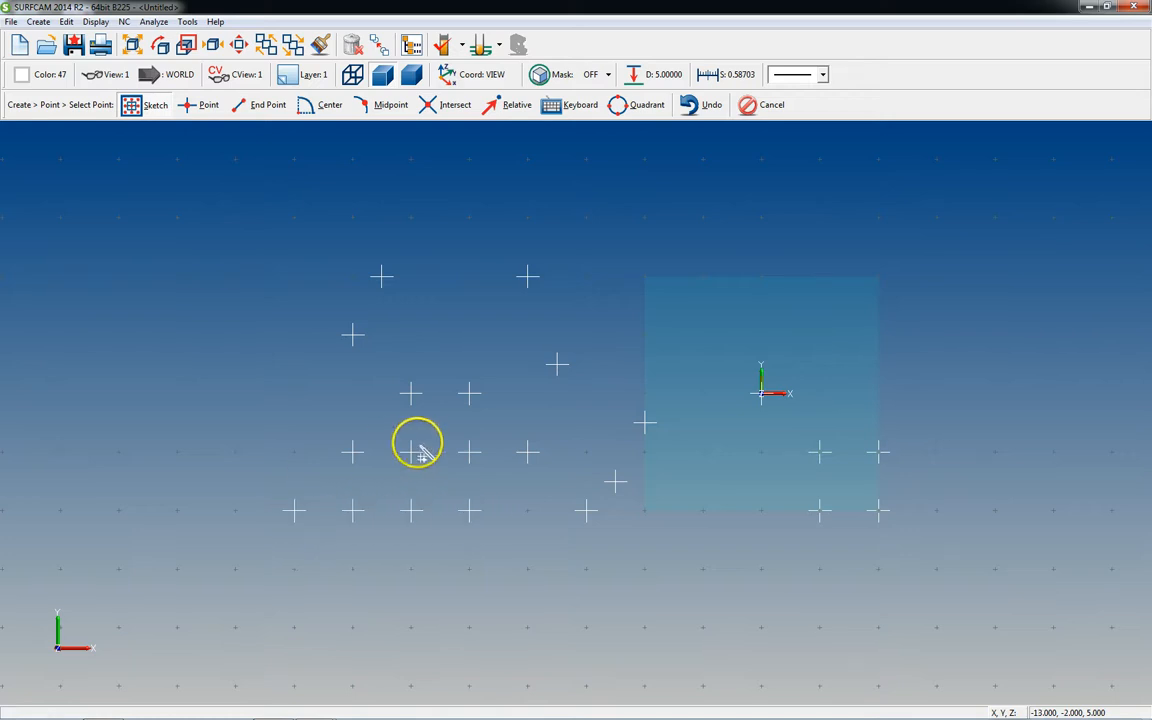
# Examine the height of the new points from an angle, leave point creation and return to the top view
pyautogui.moveTo(586, 486); pyautogui.dragTo(599, 435, button='middle')
pyautogui.press('Escape')
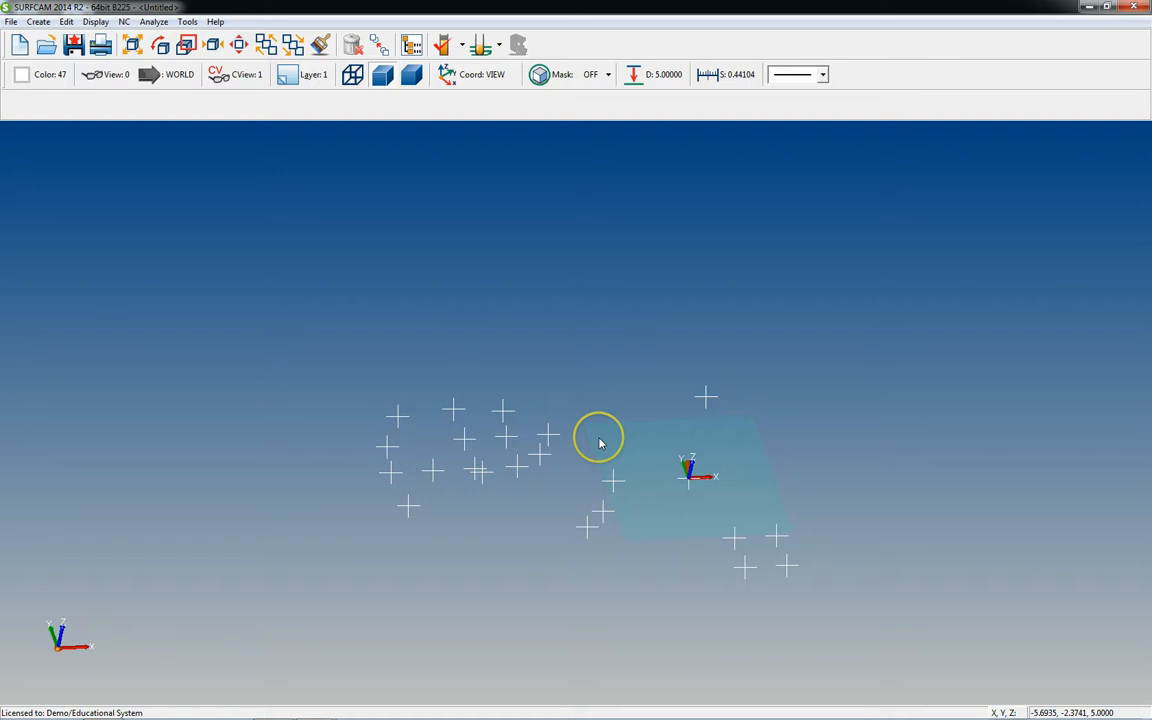
pyautogui.hotkey('ctrl', '1')
pyautogui.scroll(-5, 601, 446)
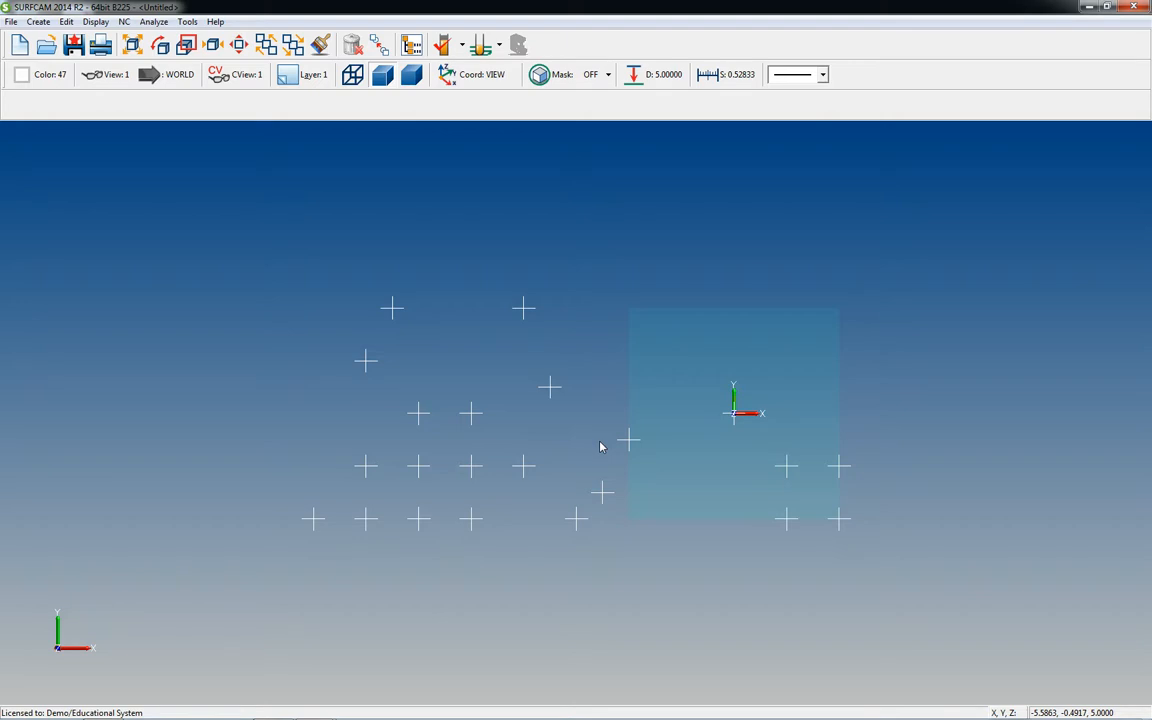
# Start single point creation in Sketch mode
pyautogui.click(39, 22)
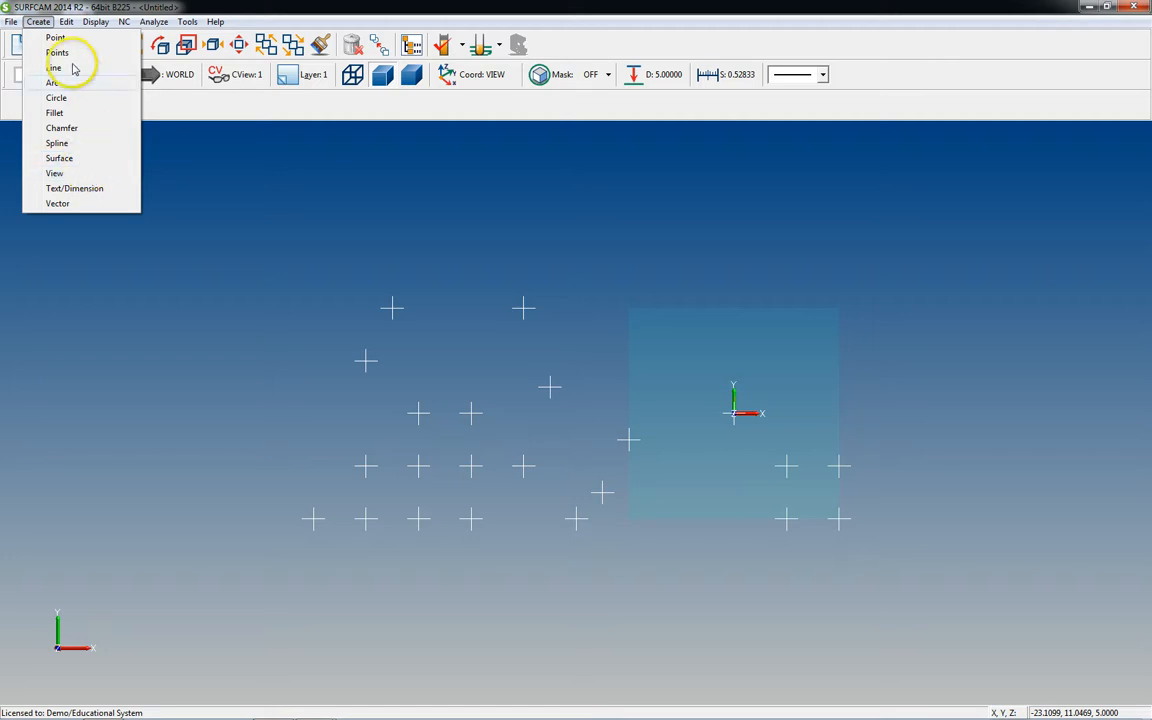
pyautogui.click(56, 37)
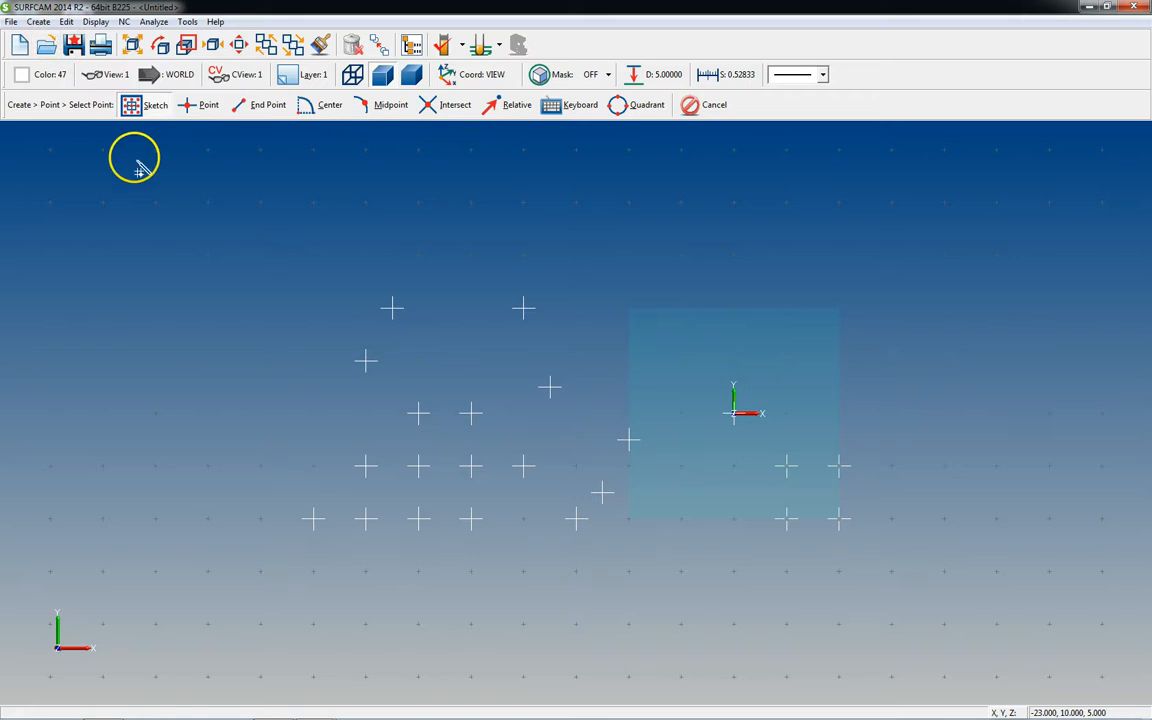
pyautogui.click(151, 106)
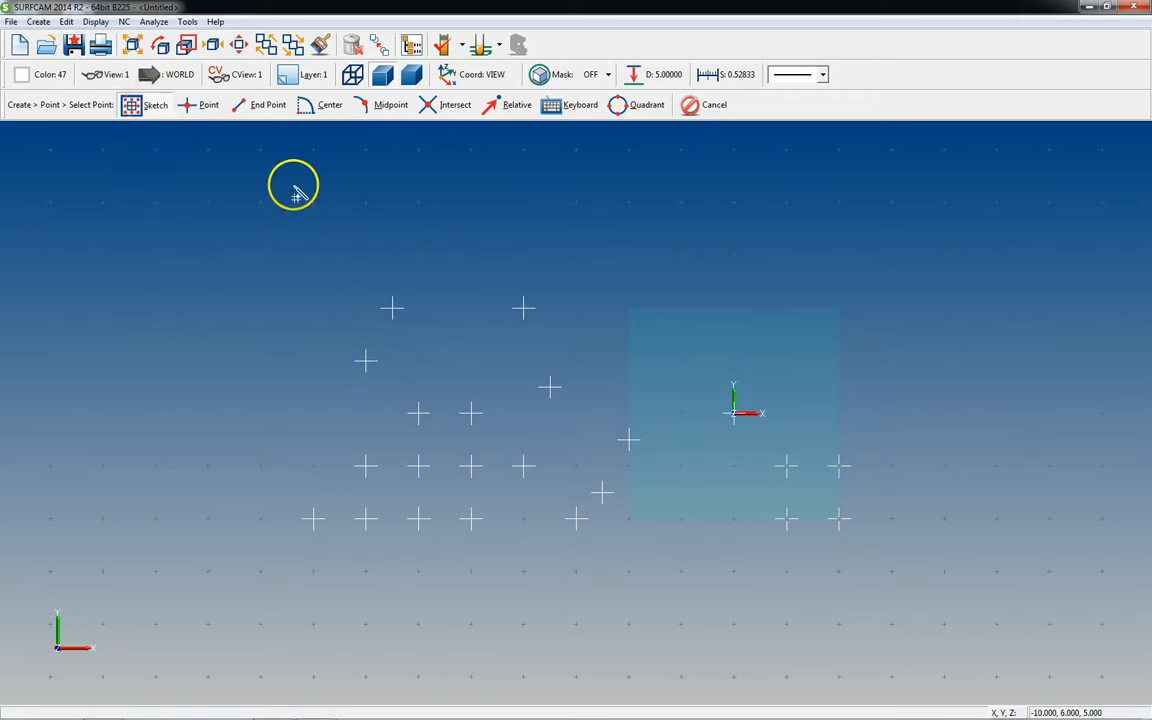